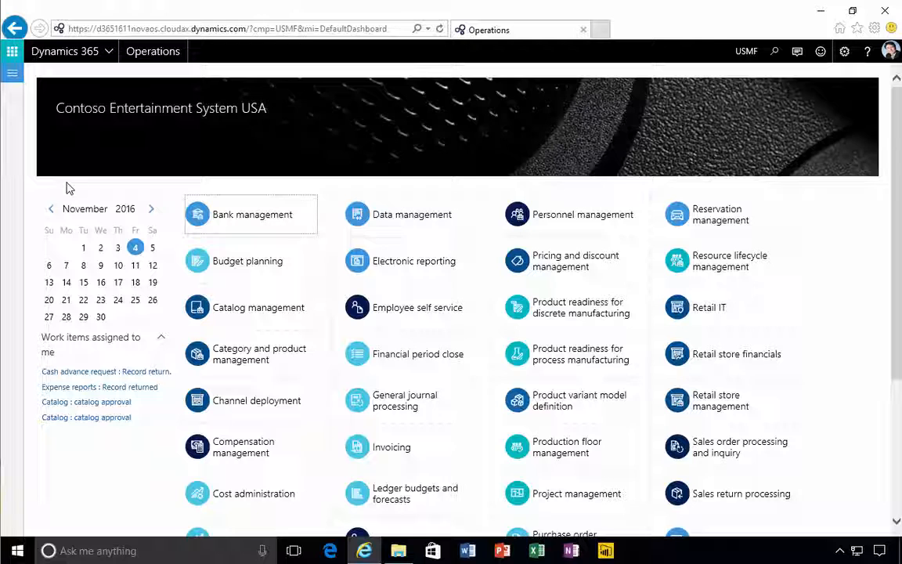
Open the Item model groups page of Inventory management and select the FIFO group
{"action": "left_click", "coordinate": [12, 74]}
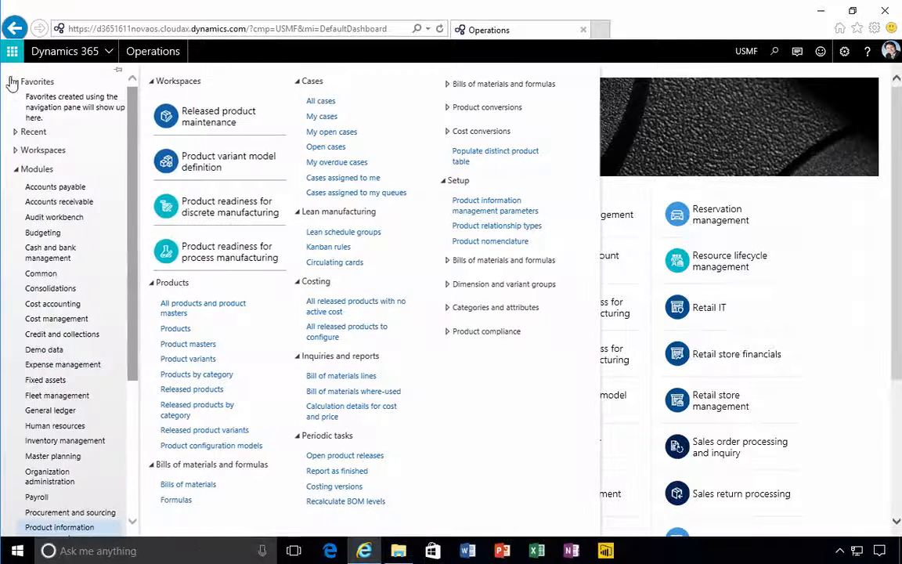
{"action": "left_click", "coordinate": [69, 440]}
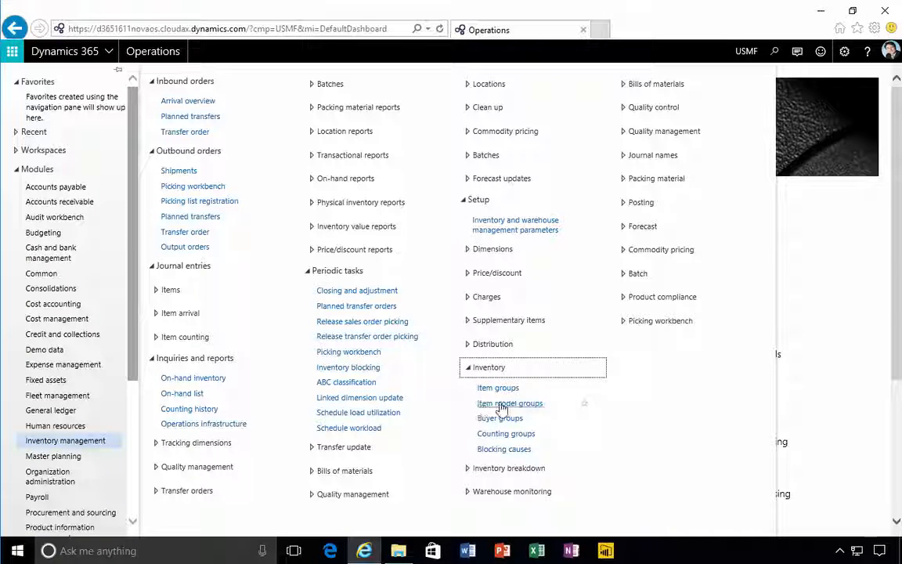
{"action": "left_click", "coordinate": [505, 405]}
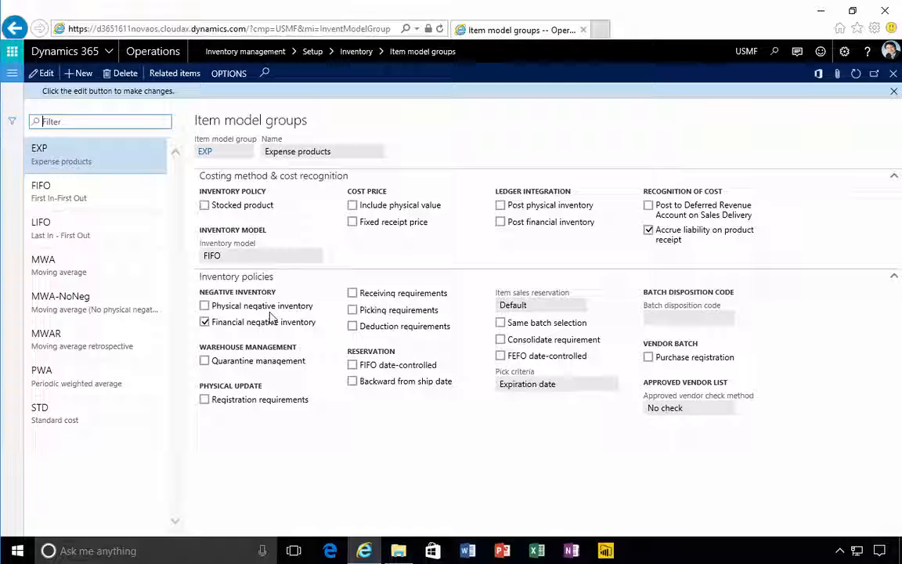
{"action": "left_click", "coordinate": [93, 209]}
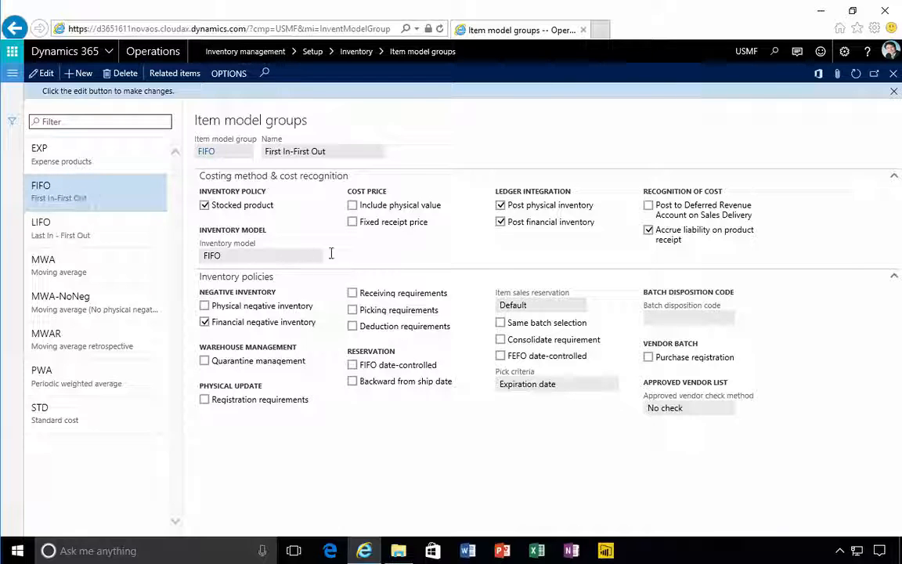
Save the FIFO item model group's record as a company accounts template named FIFO
{"action": "right_click", "coordinate": [394, 250]}
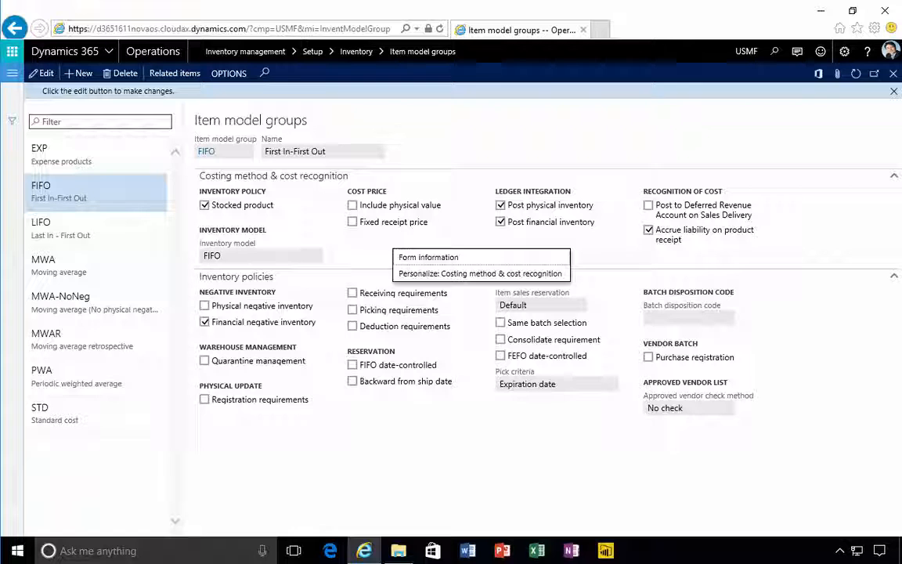
{"action": "left_click", "coordinate": [498, 327]}
{"action": "left_click", "coordinate": [239, 76]}
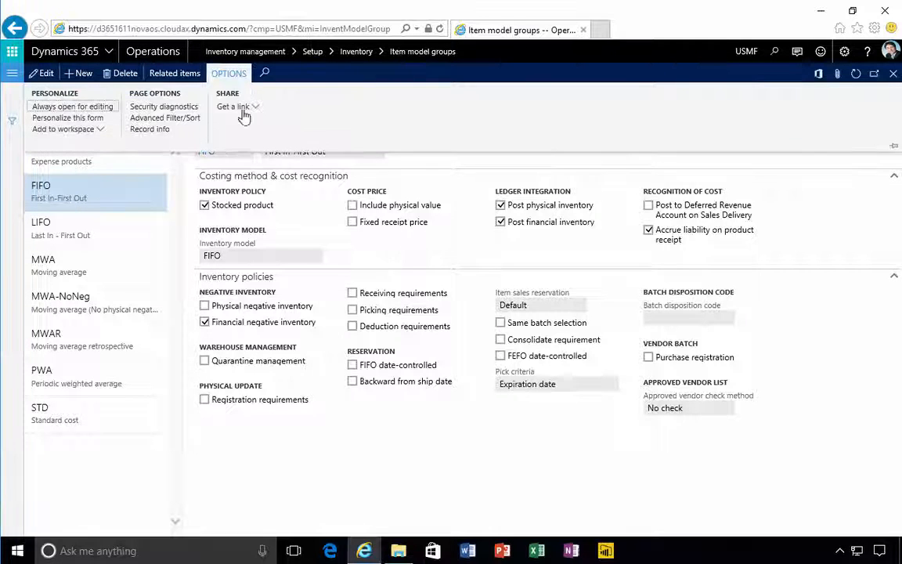
{"action": "left_click", "coordinate": [142, 133]}
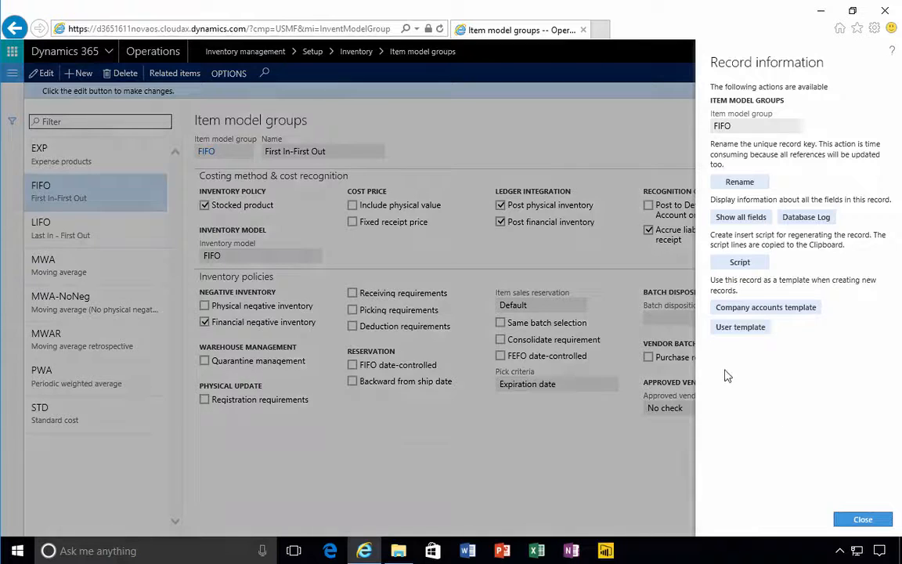
{"action": "left_click", "coordinate": [760, 311]}
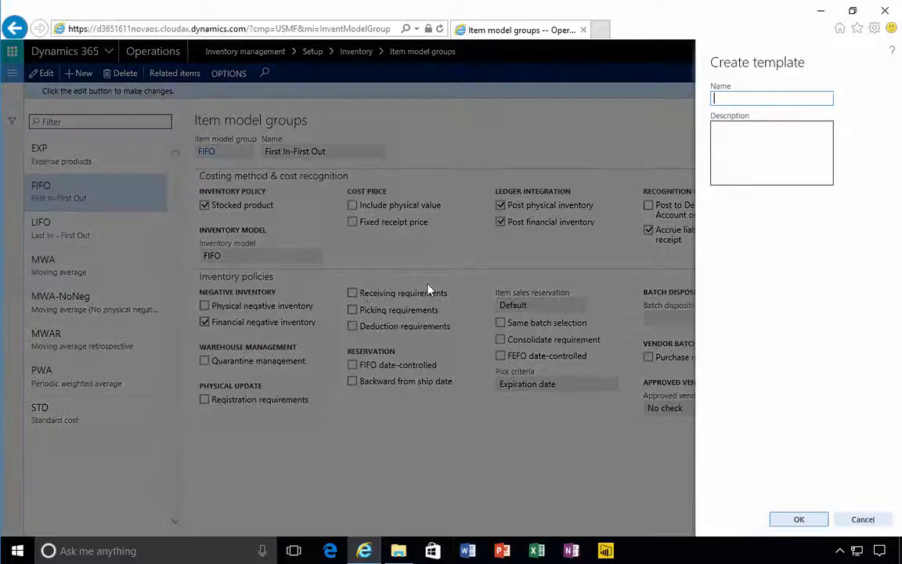
{"action": "type", "text": "FIFO"}
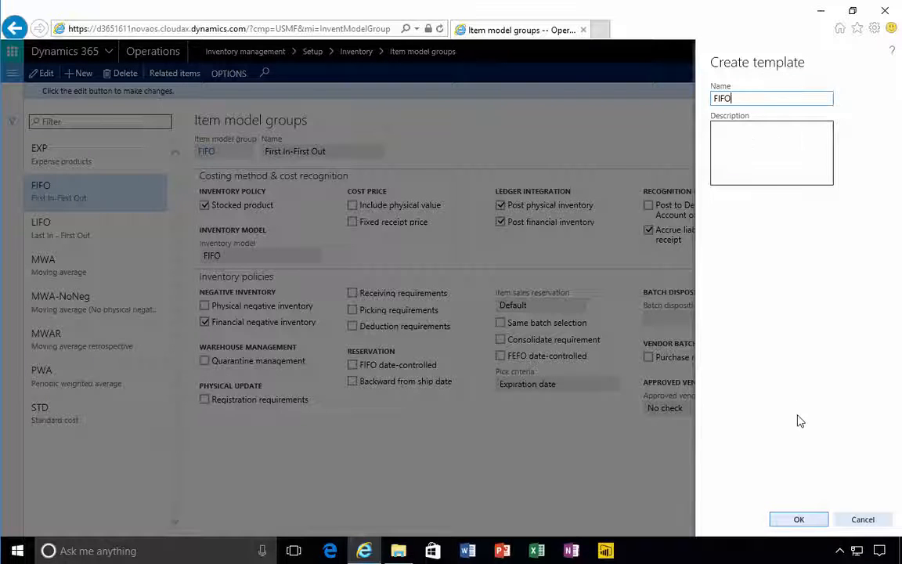
{"action": "left_click", "coordinate": [799, 519]}
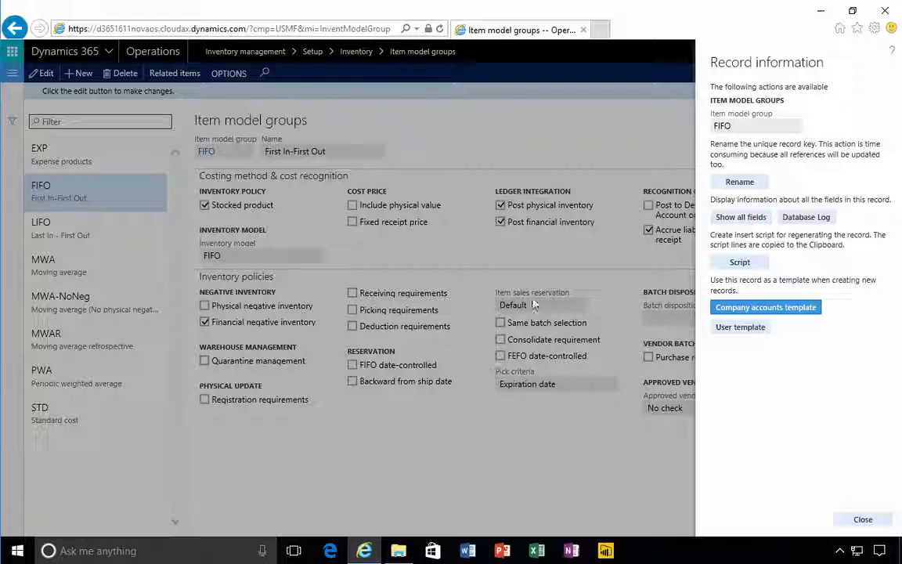
{"action": "left_click", "coordinate": [860, 522]}
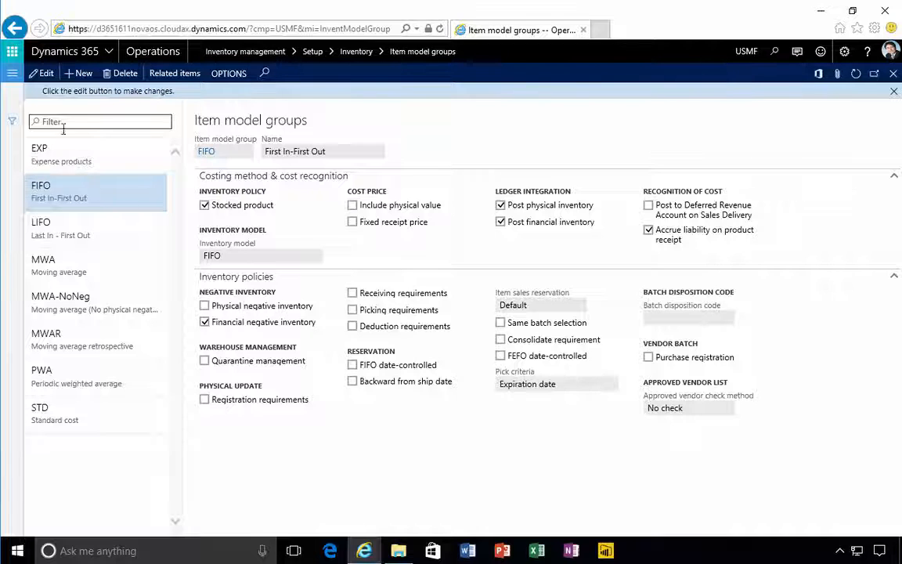
Create a new item model group based on the FIFO template
{"action": "left_click", "coordinate": [82, 74]}
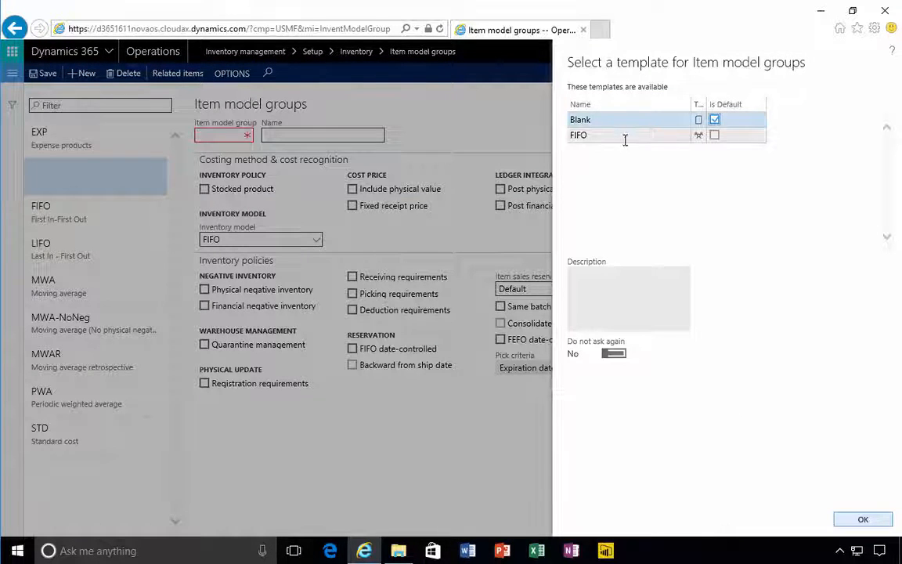
{"action": "left_click", "coordinate": [624, 136]}
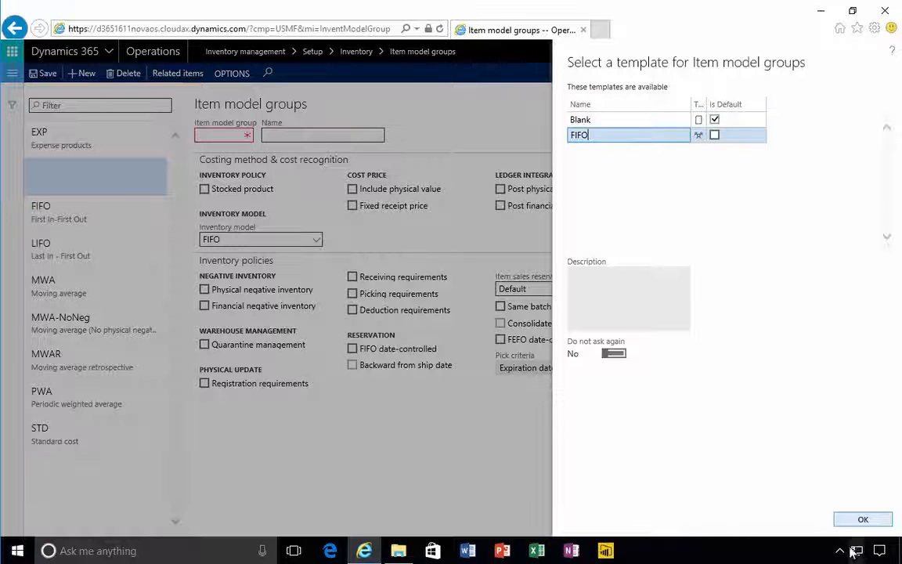
{"action": "left_click", "coordinate": [858, 521]}
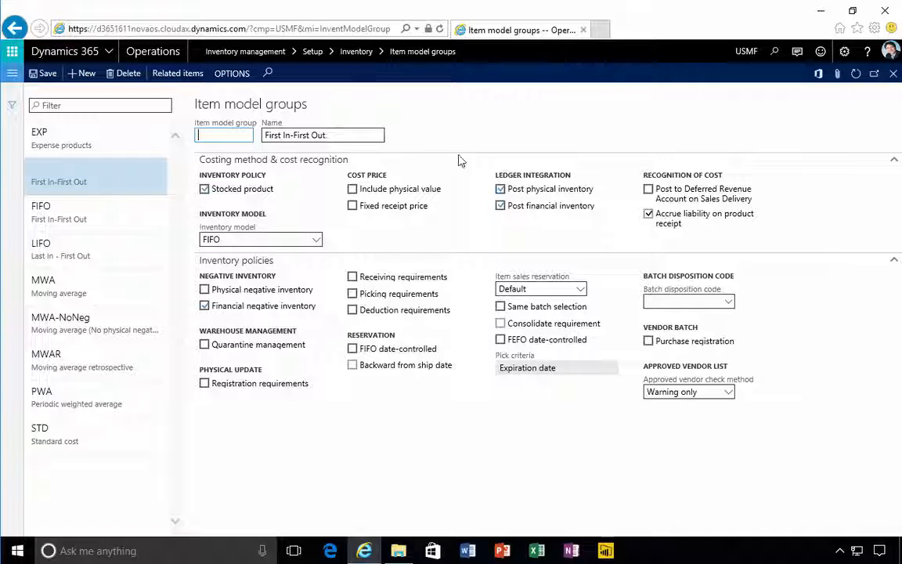
Identify the new item model group as FIFONI and name it FIFO Negative Invt
{"action": "type", "text": "FIFON"}
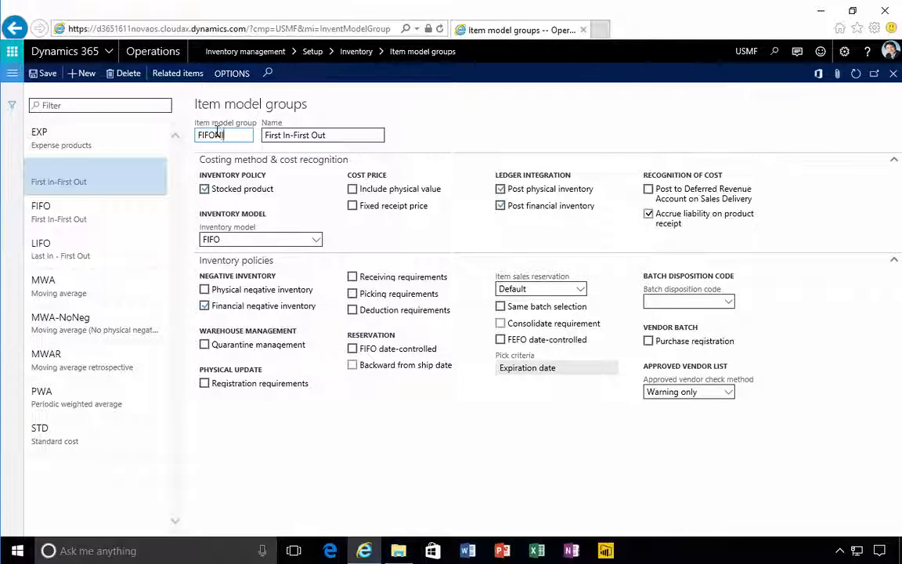
{"action": "type", "text": "I"}
{"action": "key", "text": "Tab"}
{"action": "type", "text": "FIFO "}
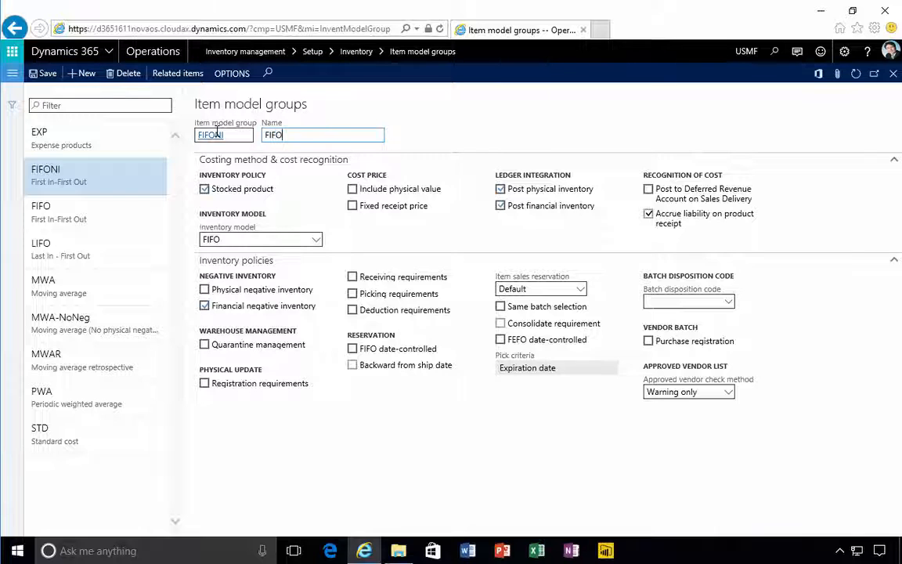
{"action": "type", "text": "Negative"}
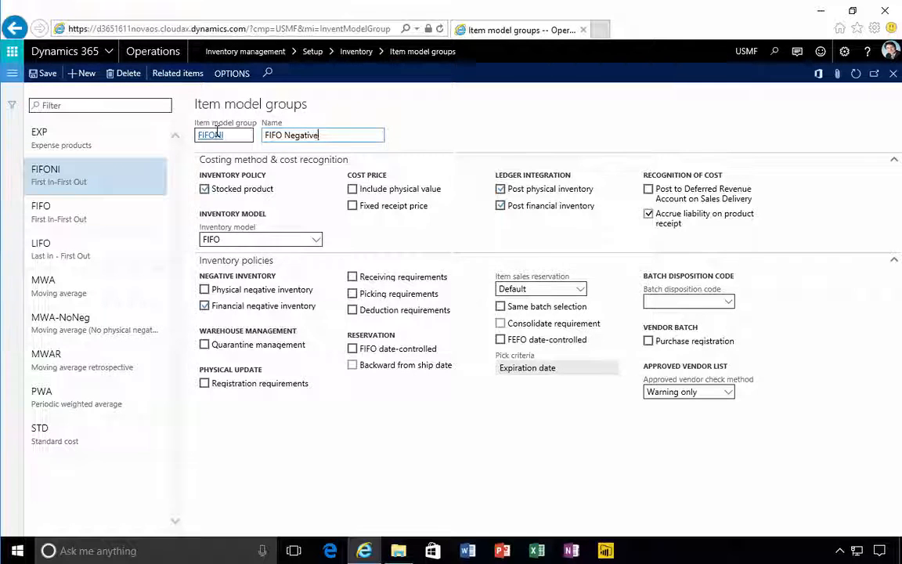
{"action": "type", "text": " Invt"}
{"action": "left_click", "coordinate": [349, 446]}
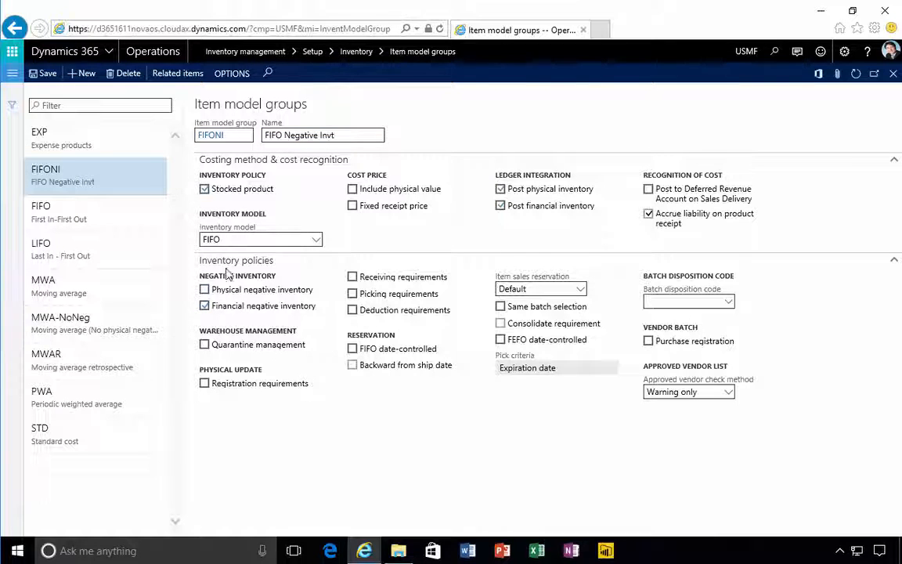
Allow both physical and financial negative inventory for the FIFONI group, then save the record and close the page
{"action": "left_click", "coordinate": [205, 304]}
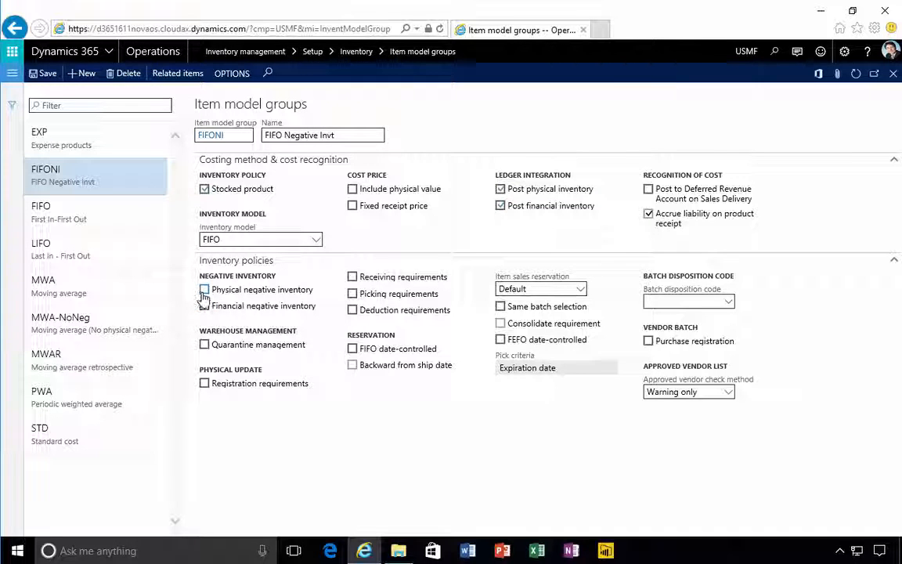
{"action": "left_click", "coordinate": [205, 290]}
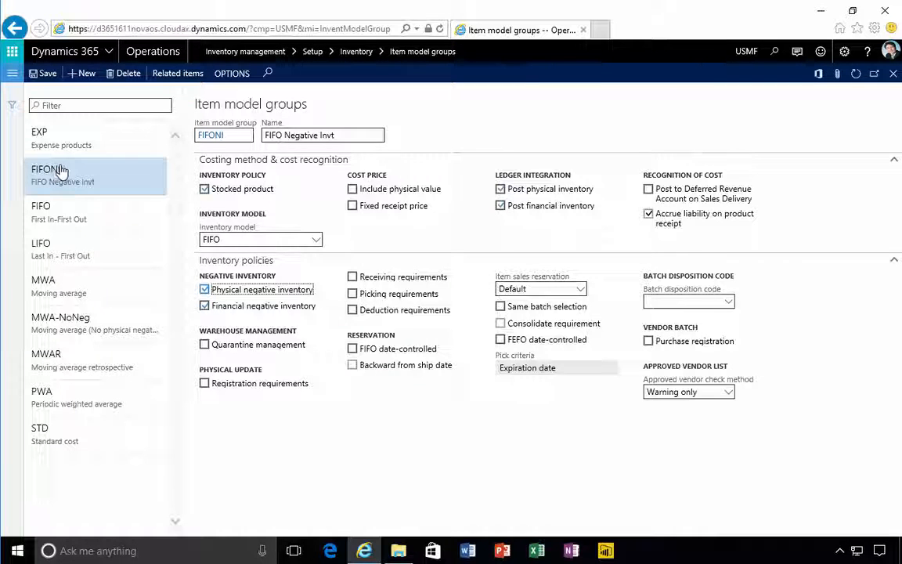
{"action": "left_click", "coordinate": [37, 73]}
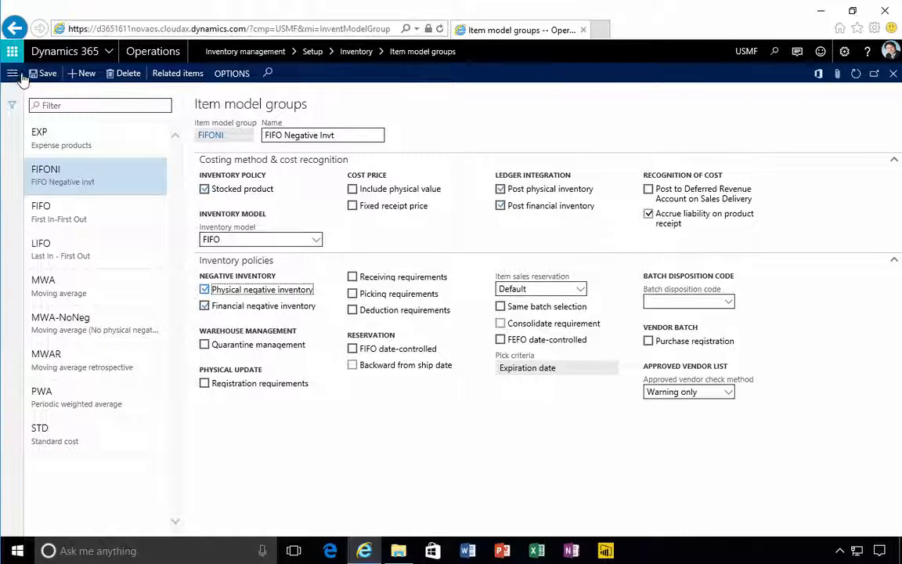
{"action": "left_click", "coordinate": [893, 73]}
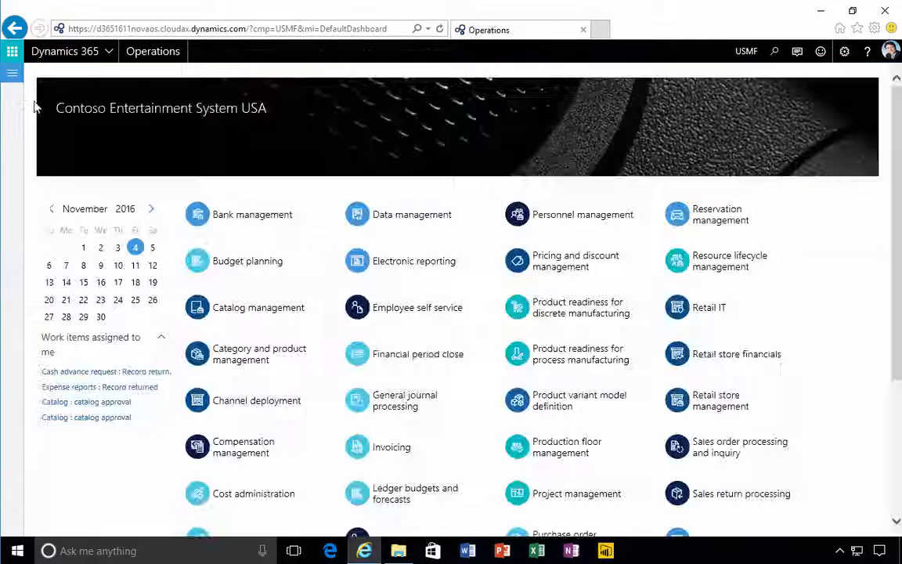
Open the Released products list in Product information management and start a new released product
{"action": "left_click", "coordinate": [12, 75]}
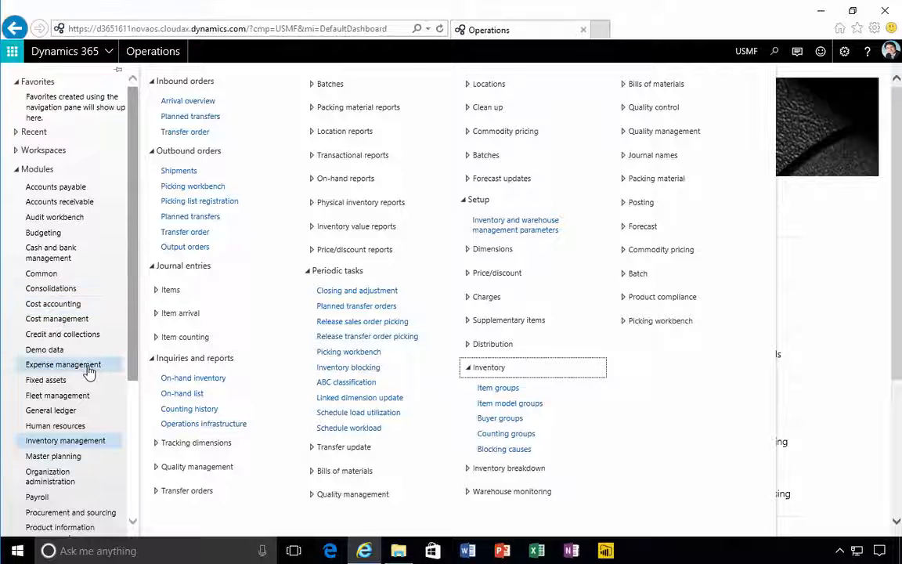
{"action": "scroll", "coordinate": [89, 373], "scroll_direction": "down", "scroll_amount": 1}
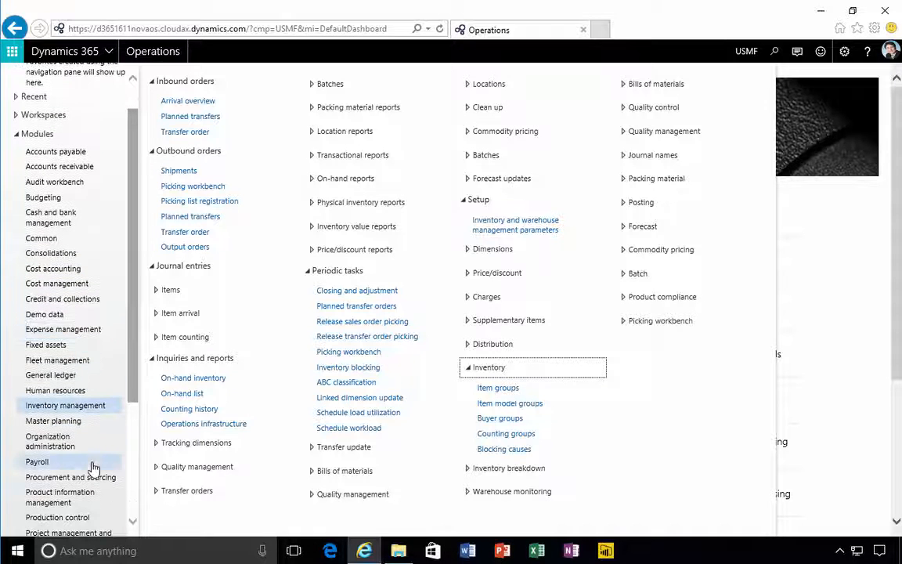
{"action": "left_click", "coordinate": [85, 500]}
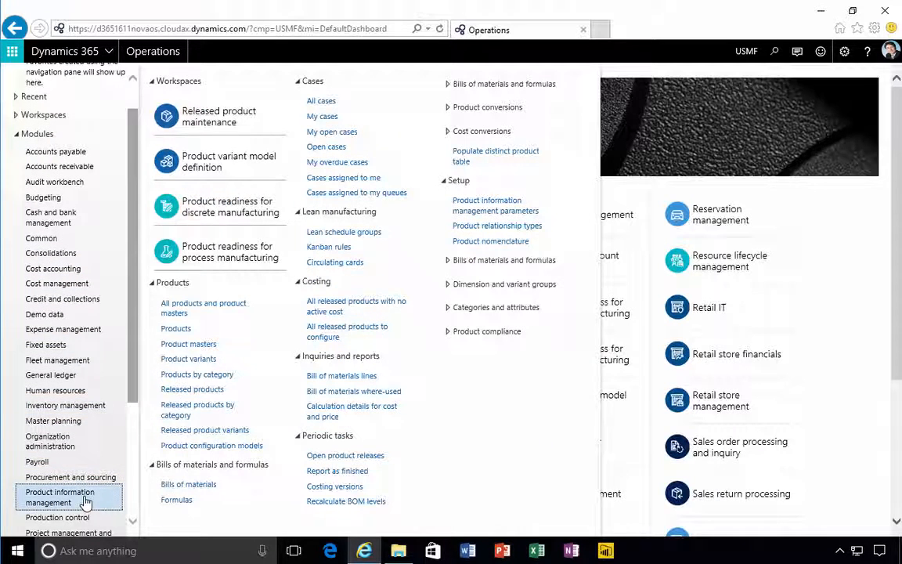
{"action": "left_click", "coordinate": [198, 390]}
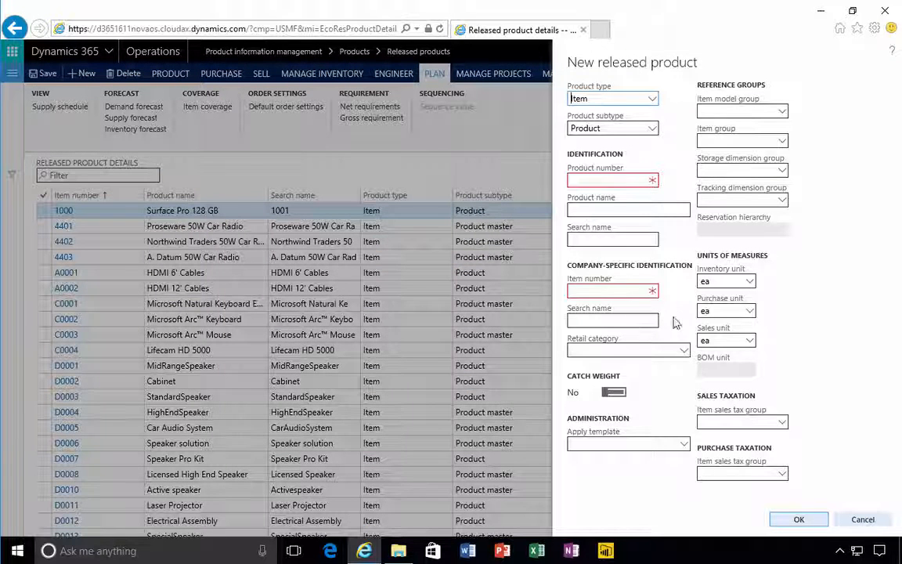
Enter X760 as both the product number and the product name of the new released product
{"action": "left_click", "coordinate": [631, 178]}
{"action": "type", "text": "X"}
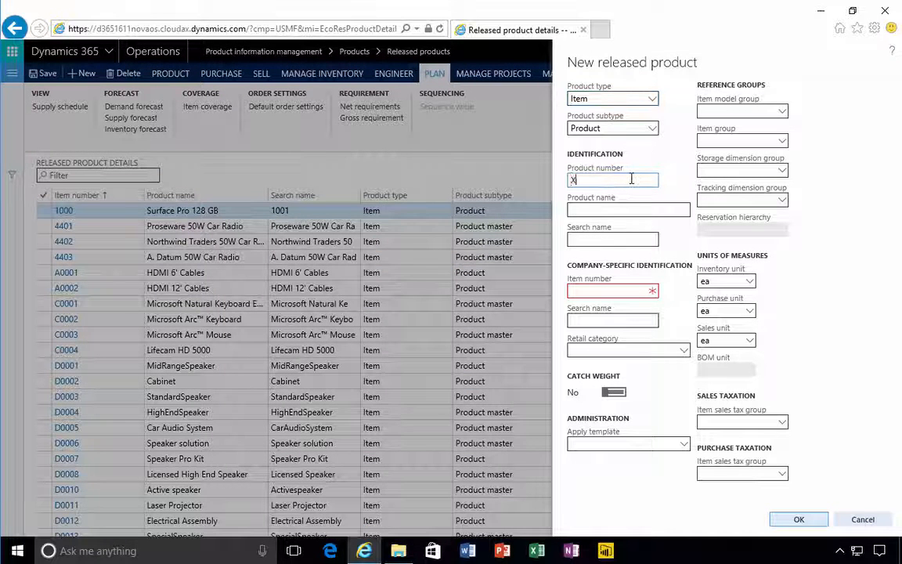
{"action": "type", "text": "760"}
{"action": "key", "text": "Tab"}
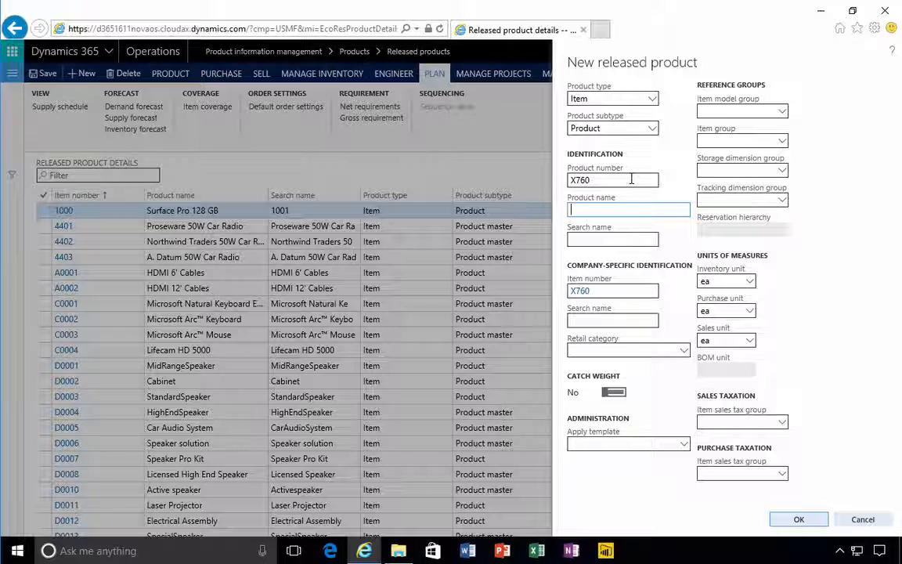
{"action": "type", "text": "X760"}
{"action": "key", "text": "Tab"}
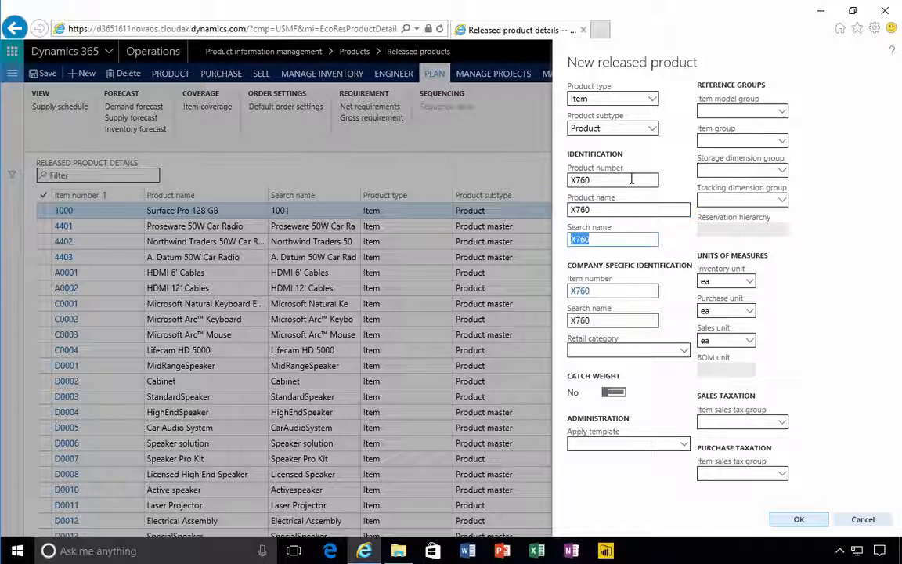
Assign item model group FIFONI and item group TV&Video to the new released product
{"action": "left_click", "coordinate": [782, 113]}
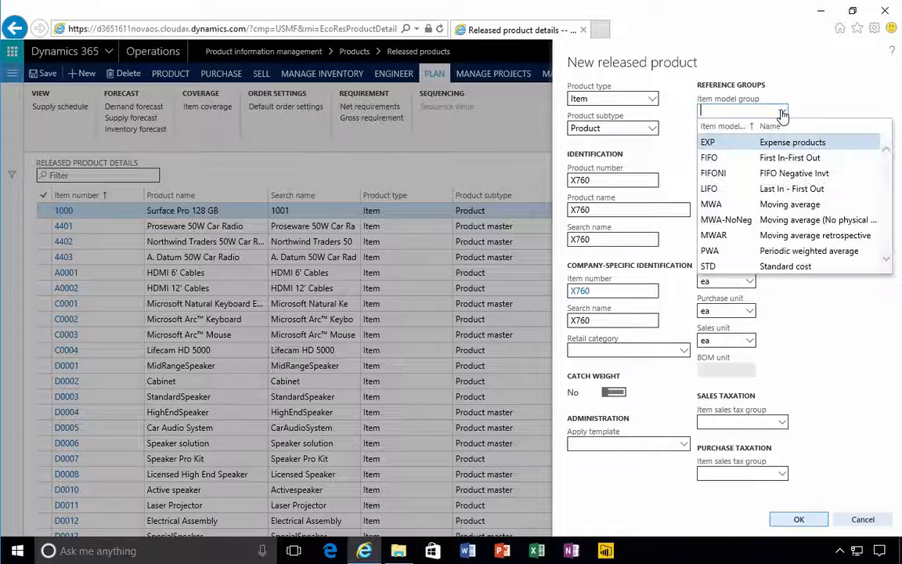
{"action": "left_click", "coordinate": [726, 174]}
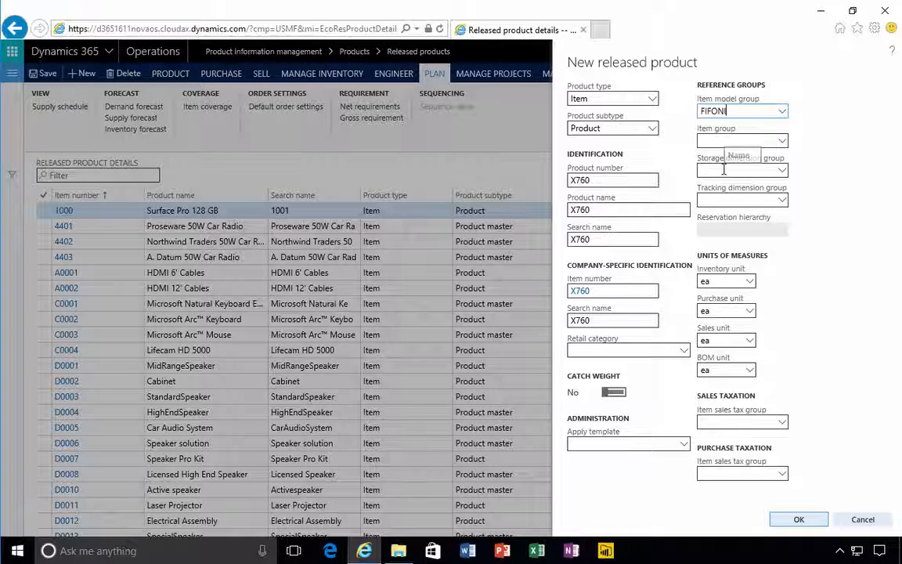
{"action": "left_click", "coordinate": [782, 141]}
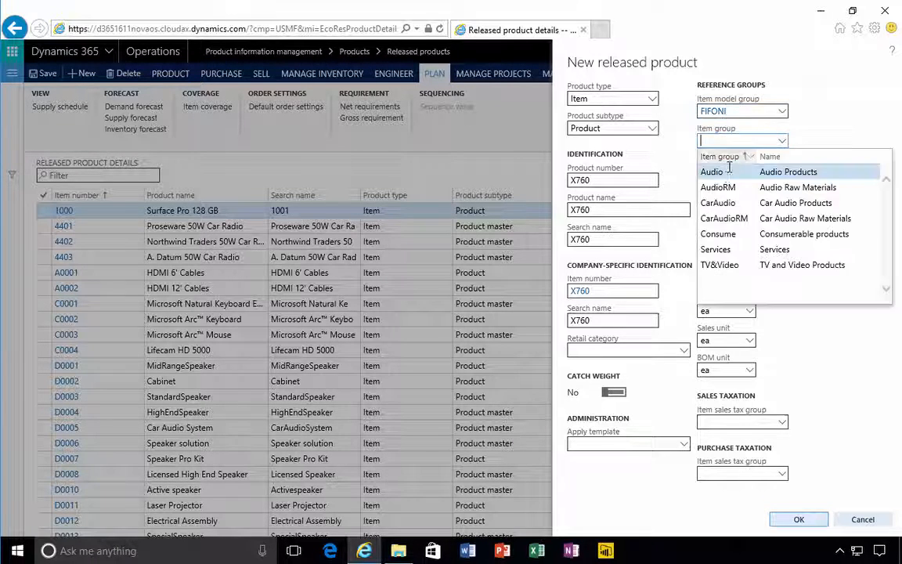
{"action": "left_click", "coordinate": [736, 265]}
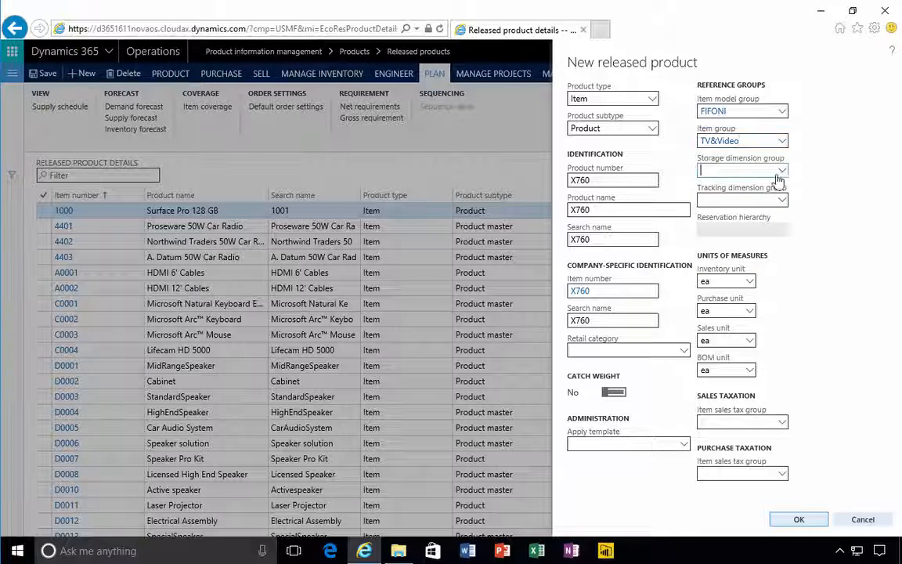
Set the storage dimension group to SiteWH and the tracking dimension group to None, then create the product
{"action": "left_click", "coordinate": [780, 173]}
{"action": "left_click", "coordinate": [724, 219]}
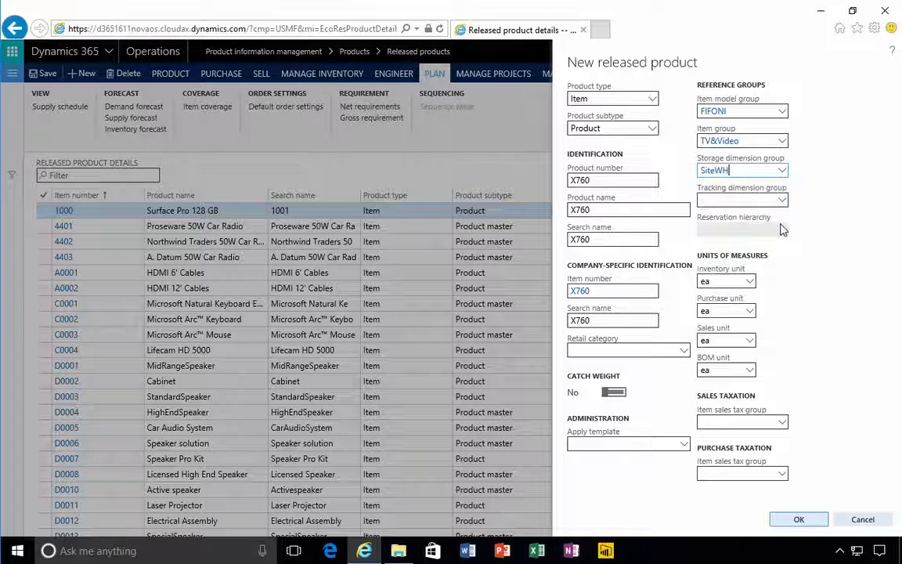
{"action": "left_click", "coordinate": [782, 202]}
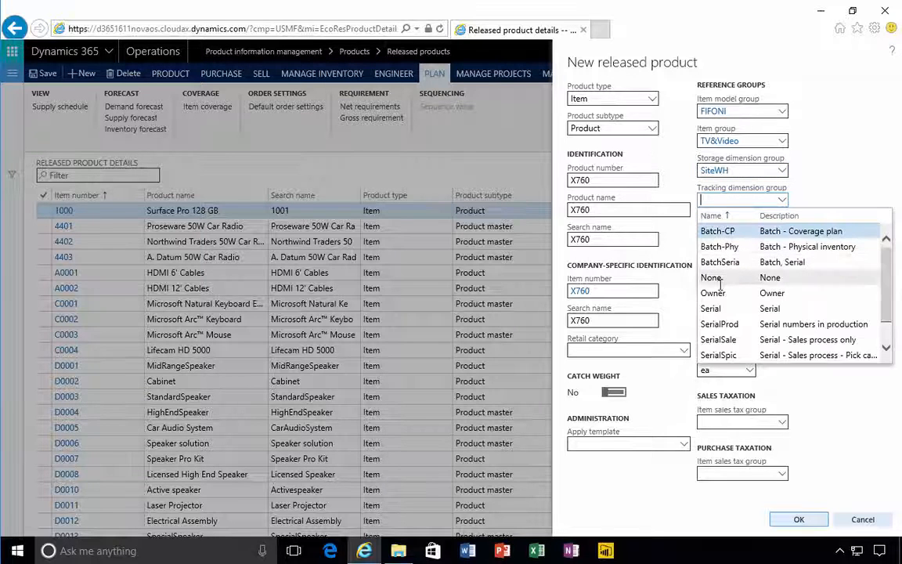
{"action": "key", "text": "Return"}
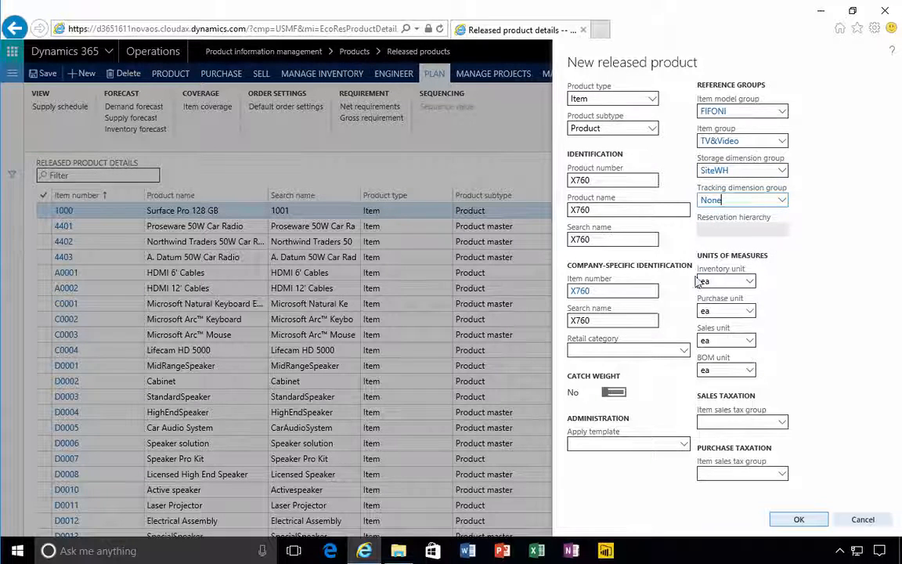
{"action": "left_click", "coordinate": [807, 520]}
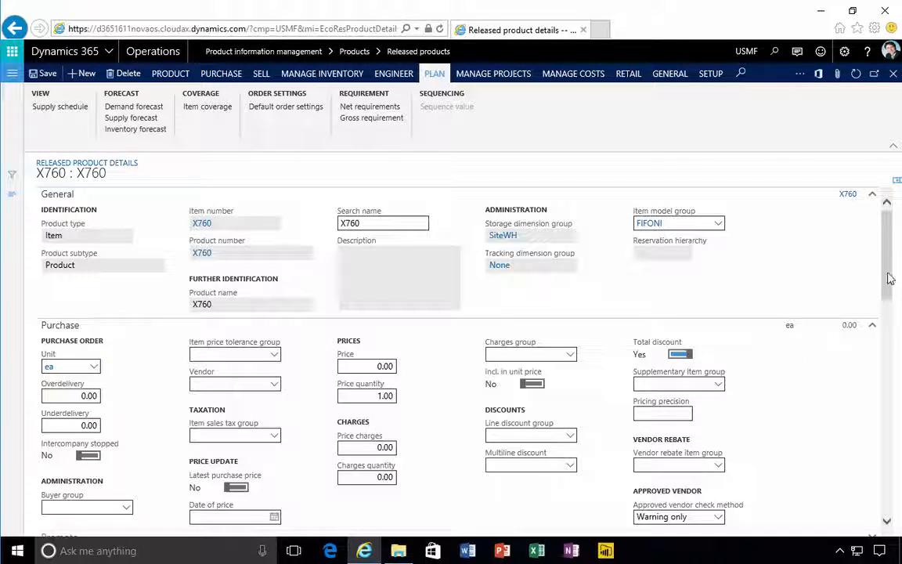
Open the list of all purchase orders in the Procurement and sourcing module
{"action": "left_click_drag", "start_coordinate": [889, 278], "coordinate": [888, 302]}
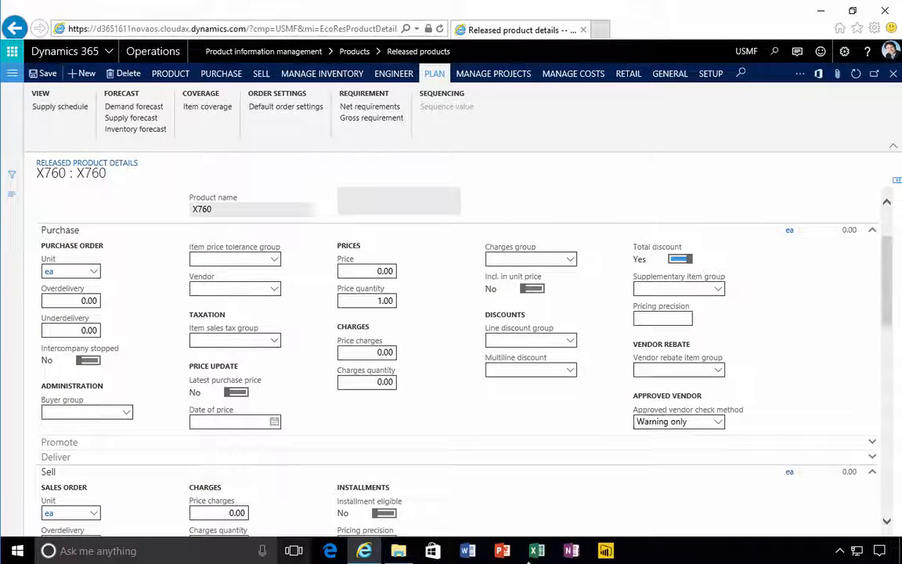
{"action": "left_click_drag", "start_coordinate": [887, 322], "coordinate": [885, 288]}
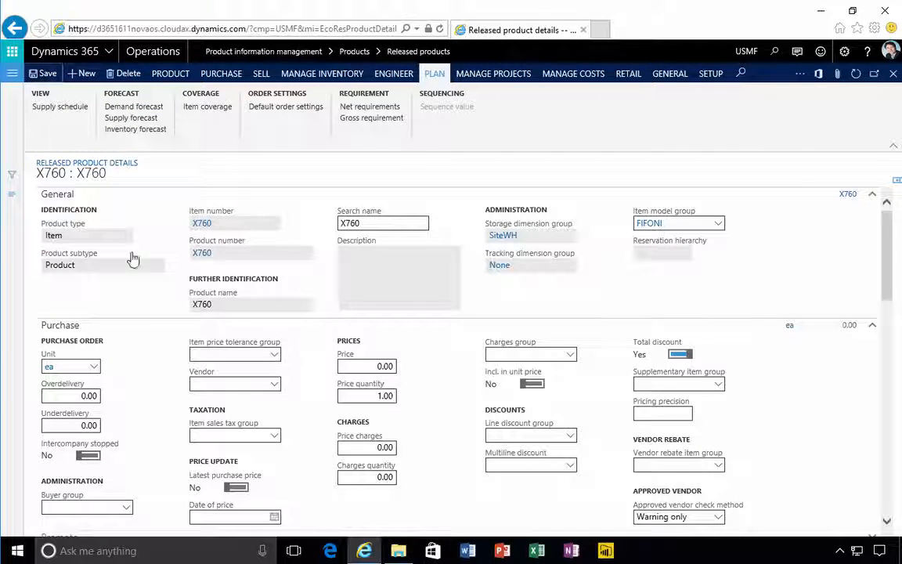
{"action": "left_click", "coordinate": [11, 73]}
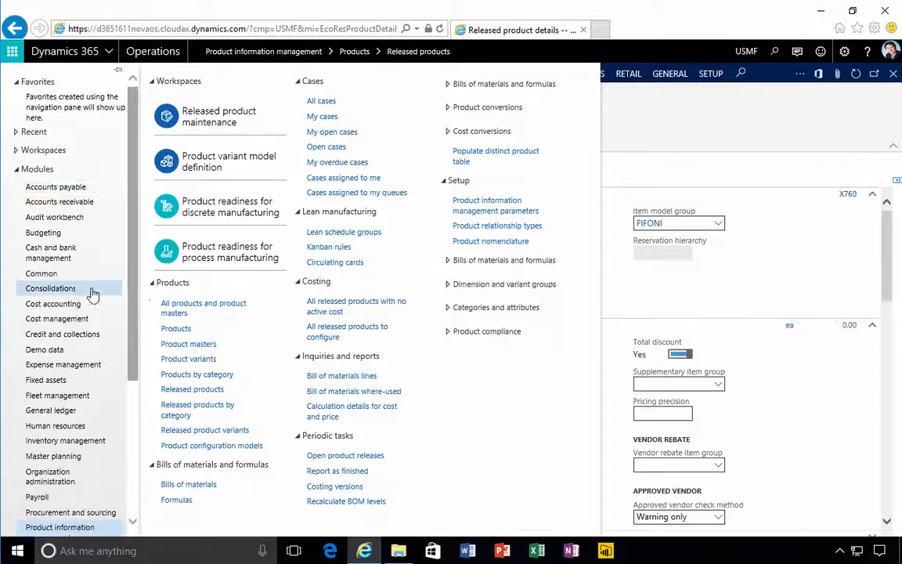
{"action": "scroll", "coordinate": [105, 303], "scroll_direction": "down", "scroll_amount": 3}
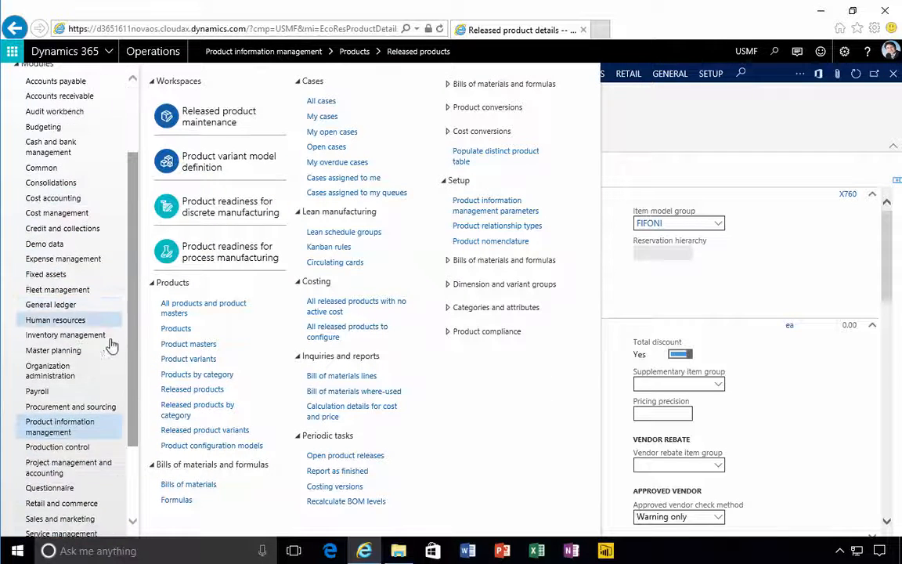
{"action": "left_click", "coordinate": [73, 409]}
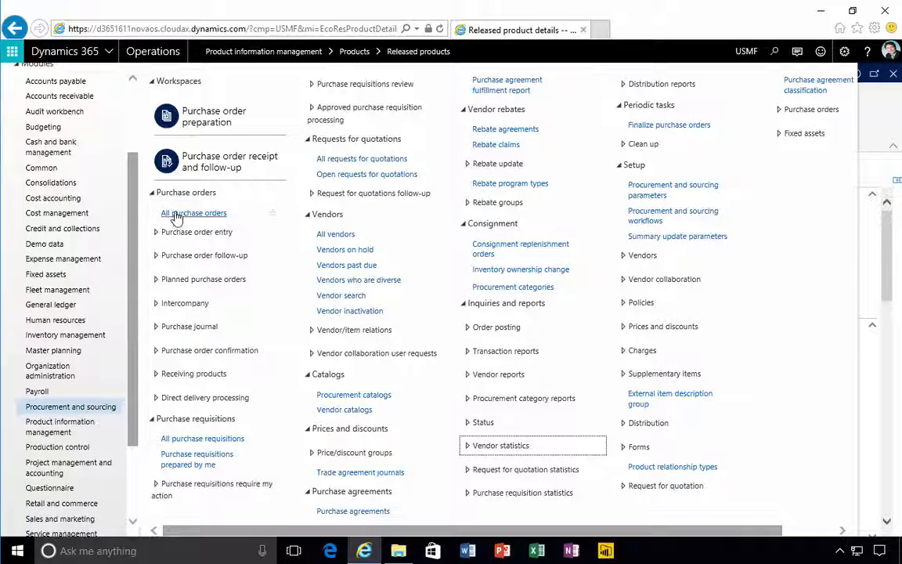
{"action": "left_click", "coordinate": [175, 214]}
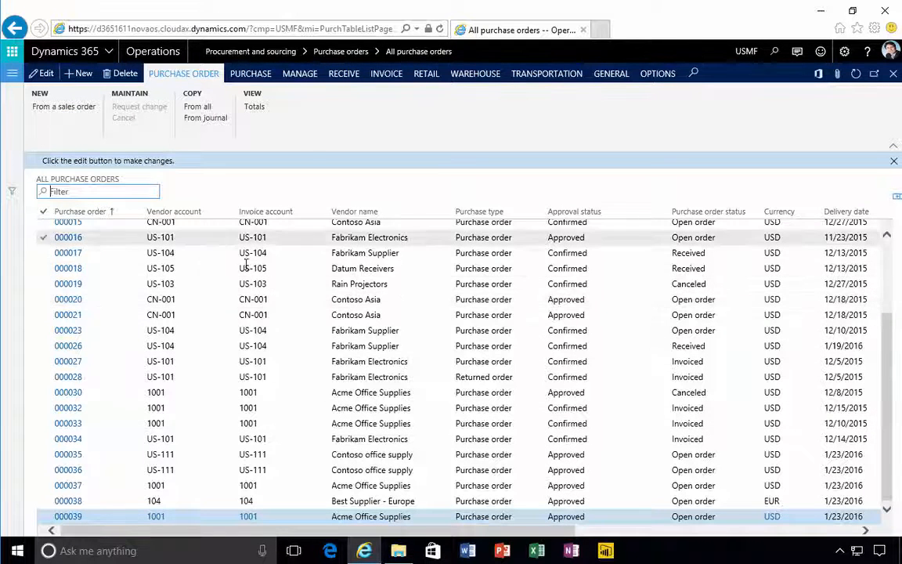
Create a new purchase order for the vendor Tailspin Parts
{"action": "left_click", "coordinate": [86, 76]}
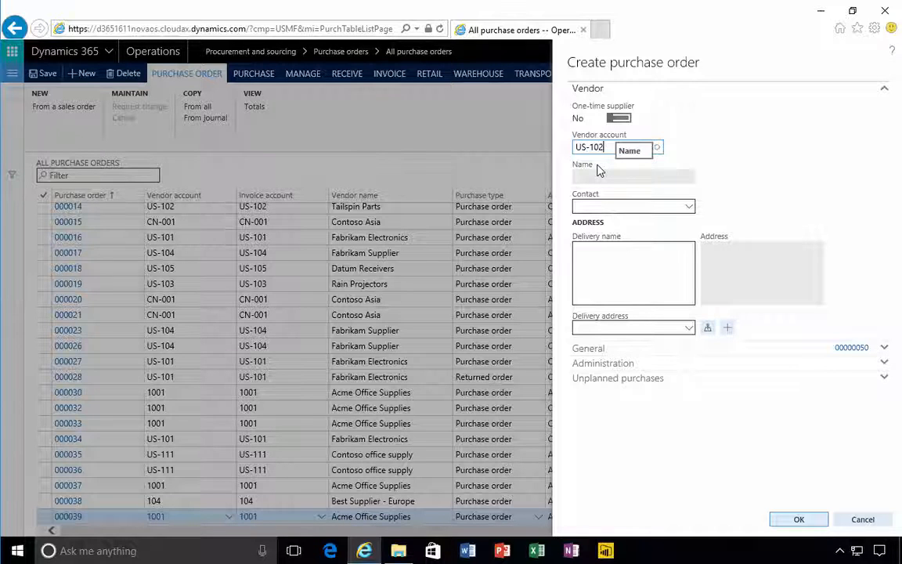
{"action": "key", "text": "Tab"}
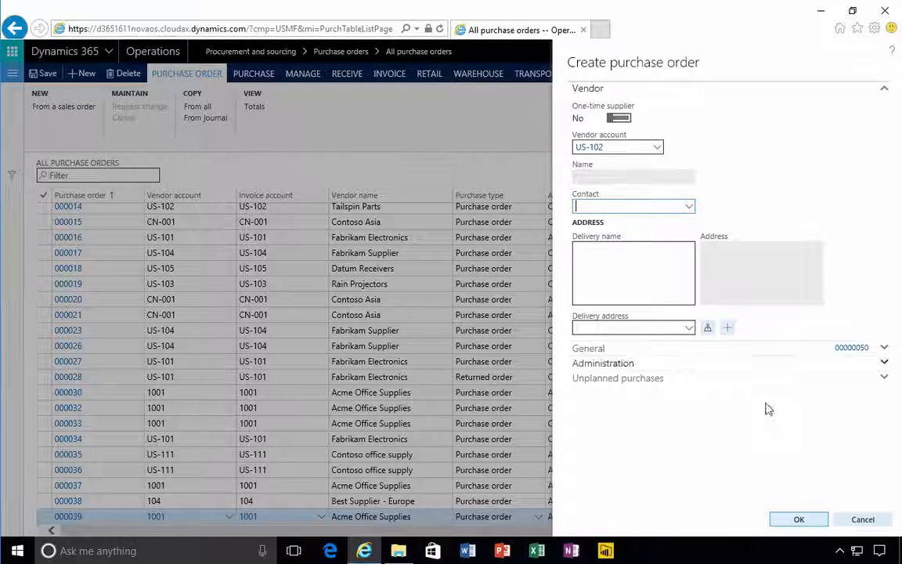
{"action": "left_click", "coordinate": [799, 520]}
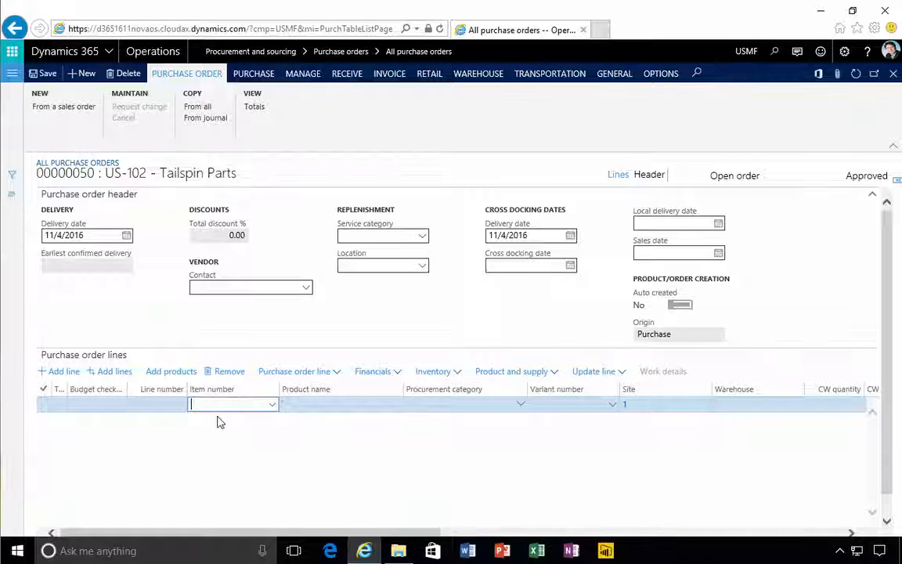
Enter item number X760 on the first purchase order line
{"action": "type", "text": "X76"}
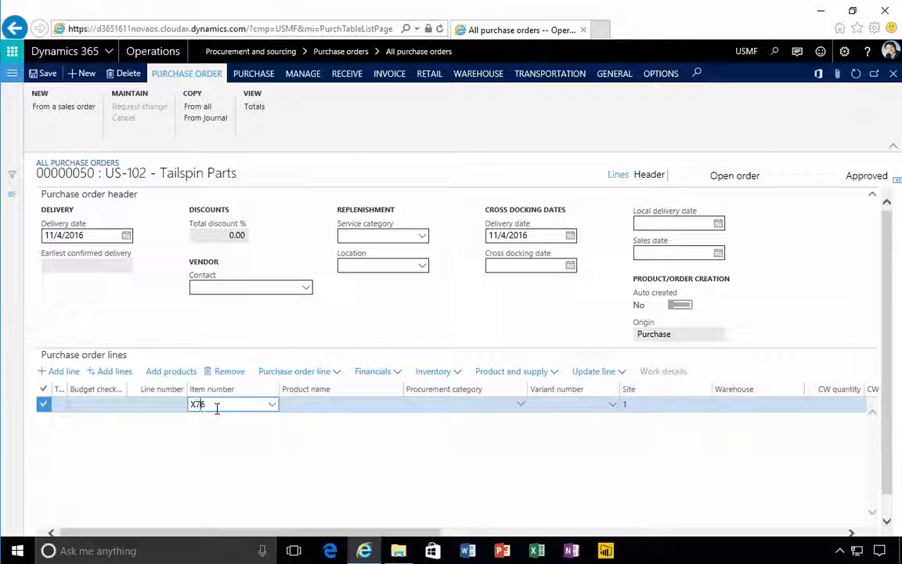
{"action": "type", "text": "0"}
{"action": "key", "text": "Tab"}
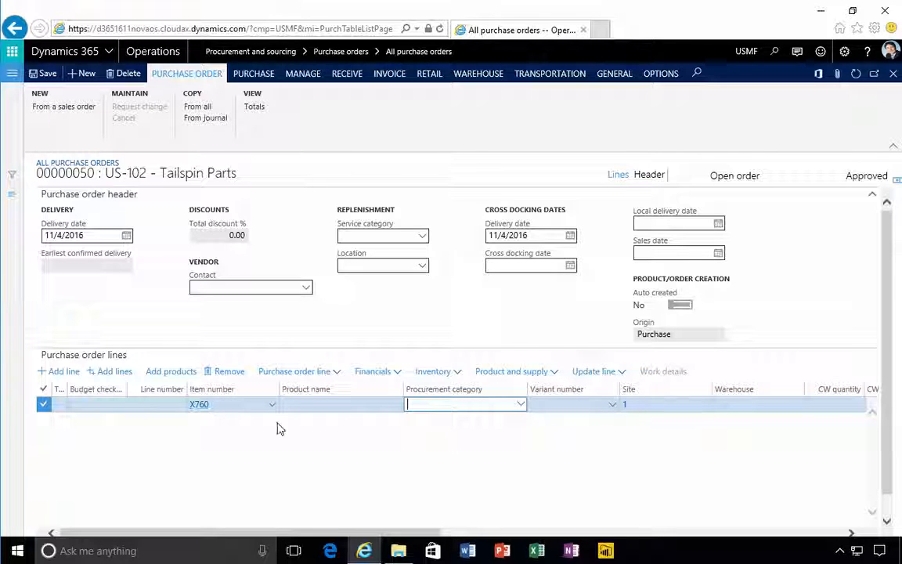
{"action": "key", "text": "Tab"}
{"action": "key", "text": "Tab"}
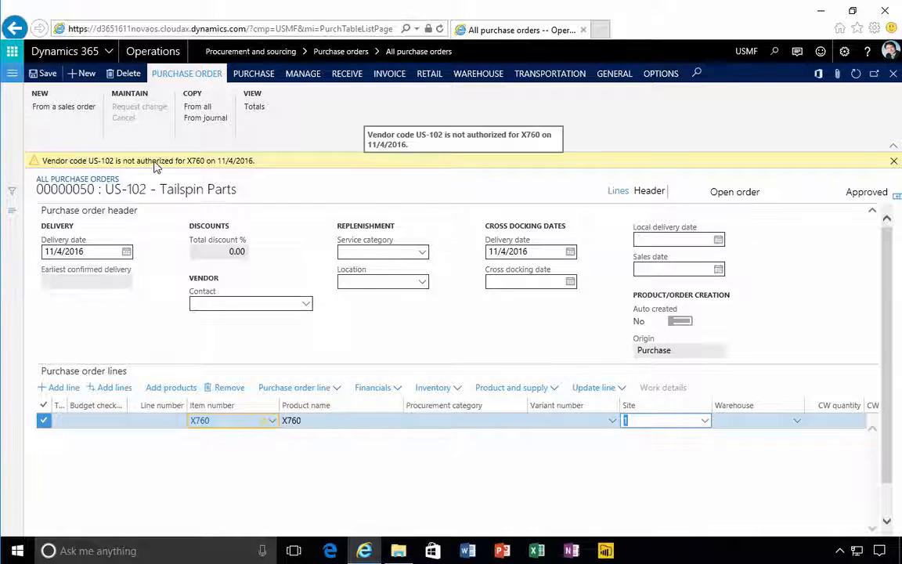
Set the X760 order line to site 2 and warehouse 21
{"action": "type", "text": "2"}
{"action": "key", "text": "Tab"}
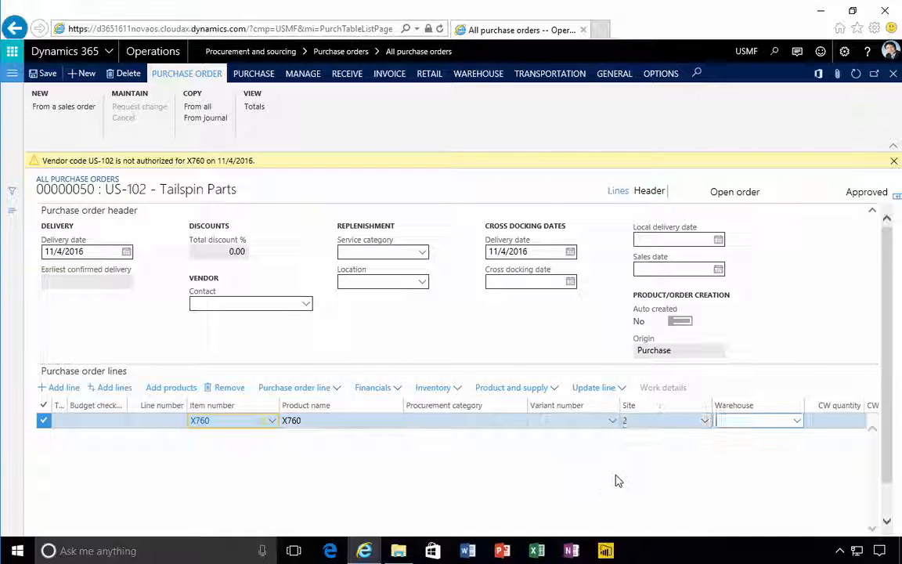
{"action": "type", "text": "21"}
{"action": "key", "text": "Tab"}
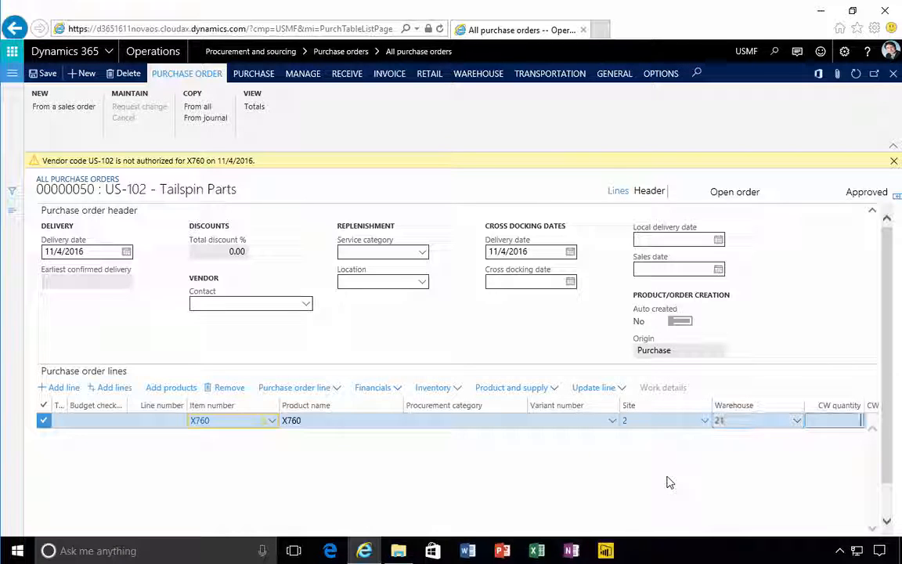
Set the order line's unit price to 100, save the purchase order and dismiss the warning
{"action": "key", "text": "Tab"}
{"action": "key", "text": "Tab"}
{"action": "key", "text": "Tab"}
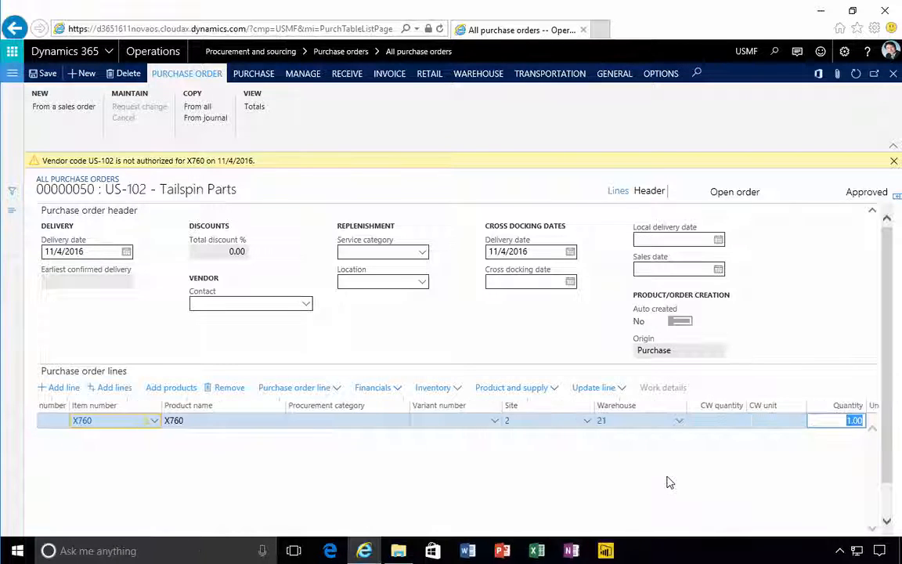
{"action": "key", "text": "Tab"}
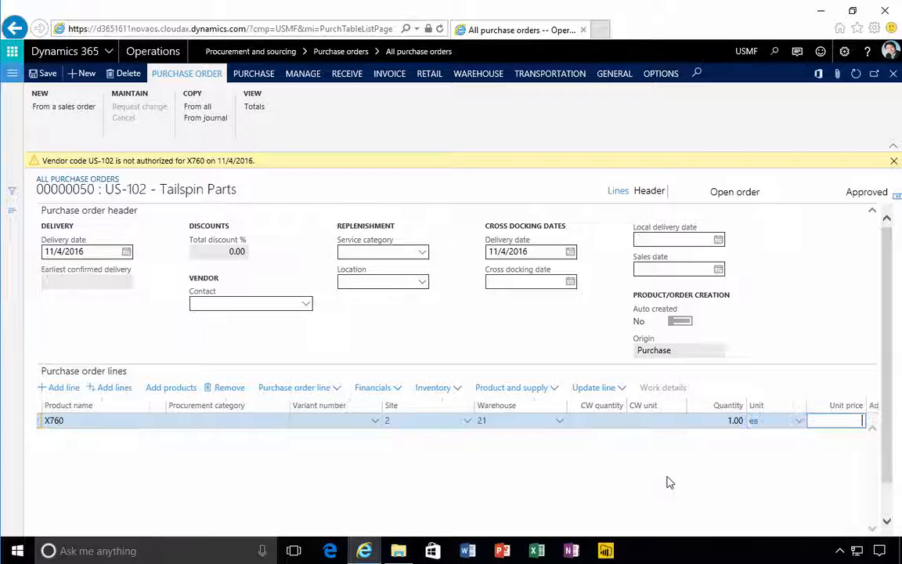
{"action": "type", "text": "10"}
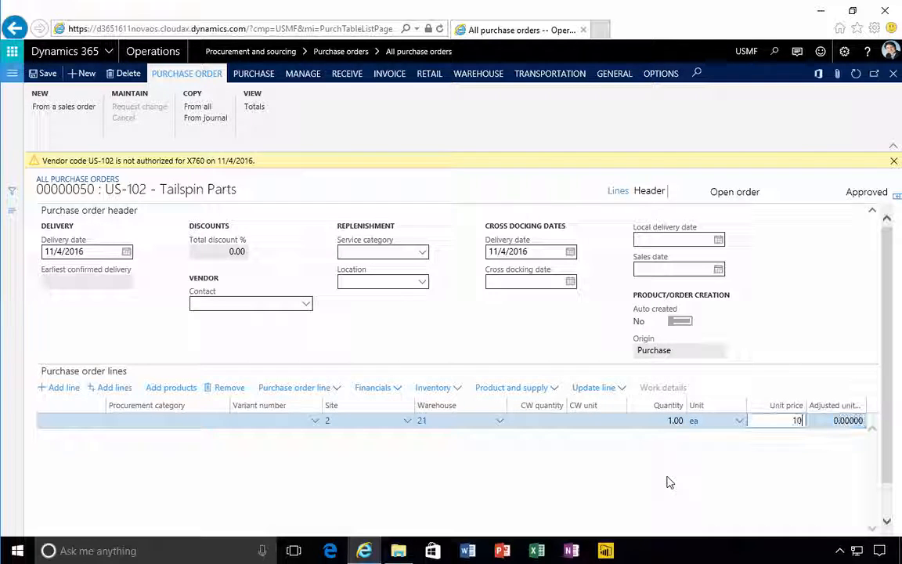
{"action": "type", "text": "0"}
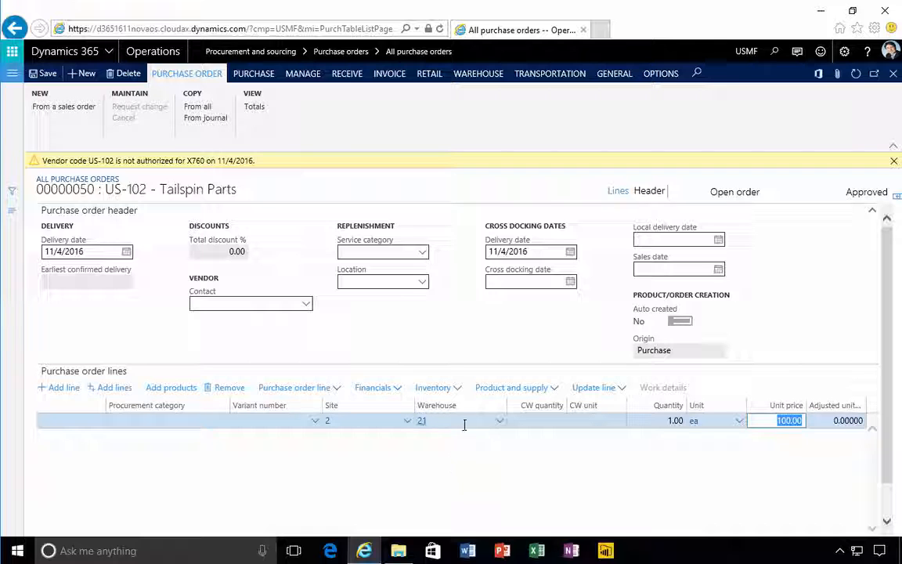
{"action": "left_click", "coordinate": [543, 420]}
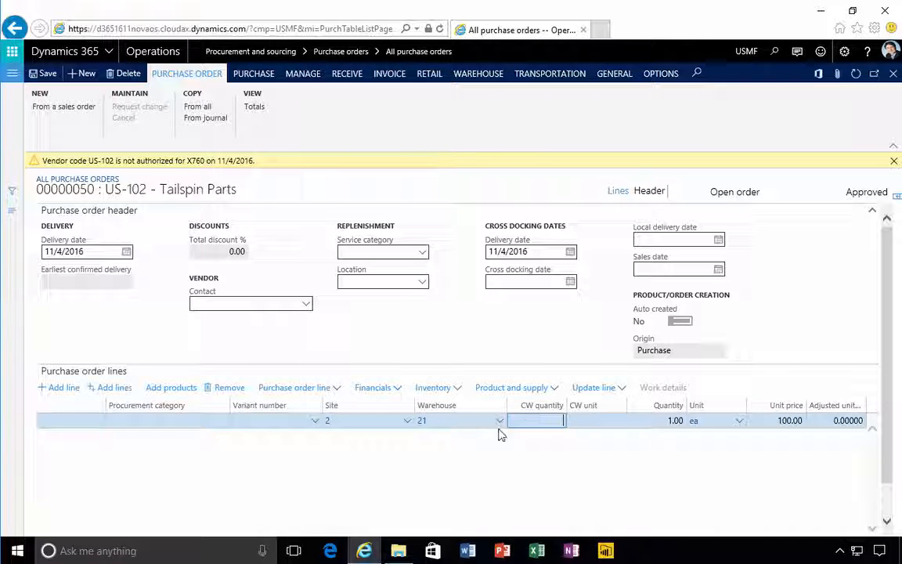
{"action": "left_click", "coordinate": [50, 74]}
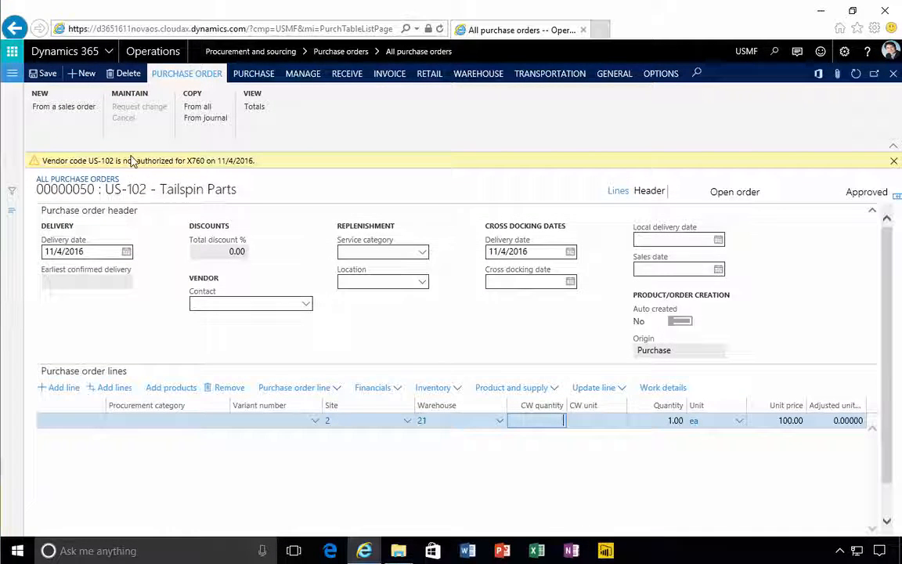
{"action": "left_click", "coordinate": [894, 162]}
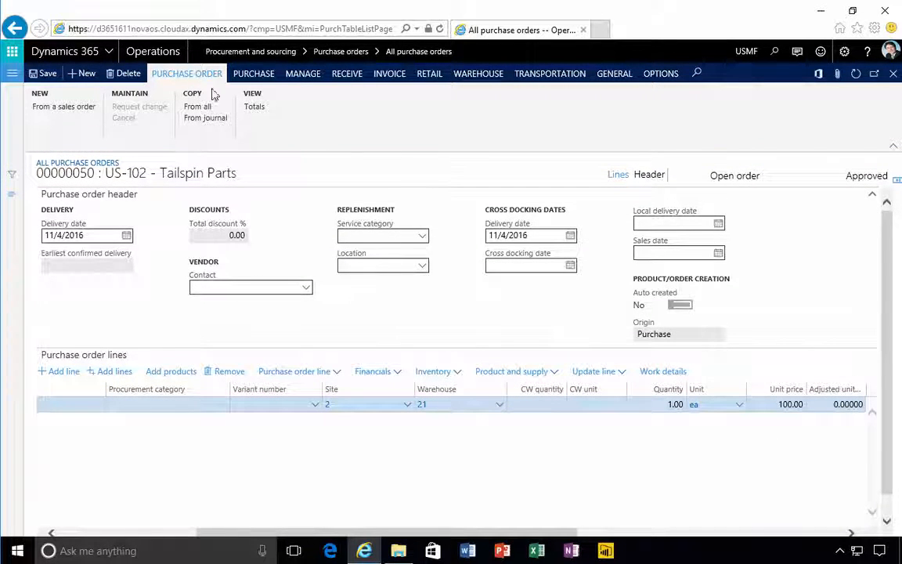
Confirm the purchase order and dismiss the notification messages
{"action": "left_click", "coordinate": [253, 75]}
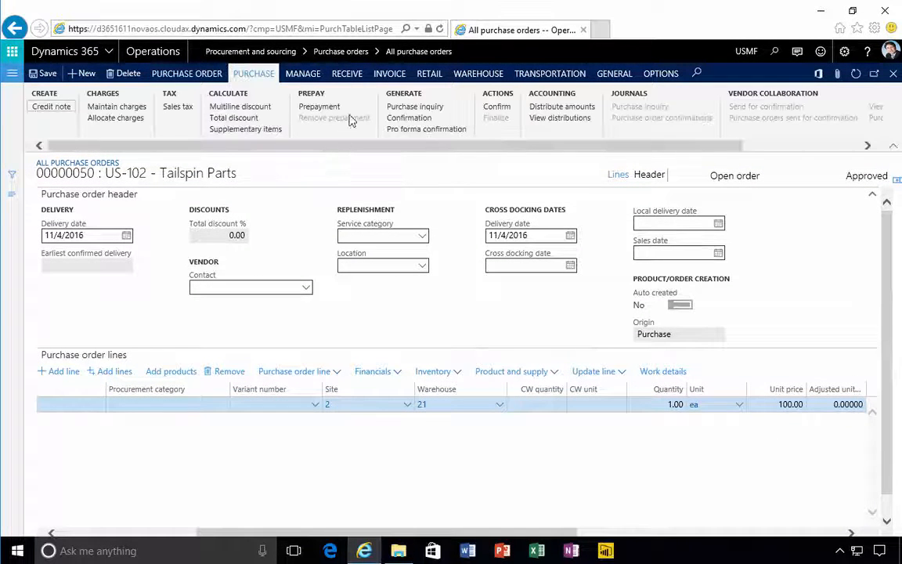
{"action": "left_click", "coordinate": [496, 107]}
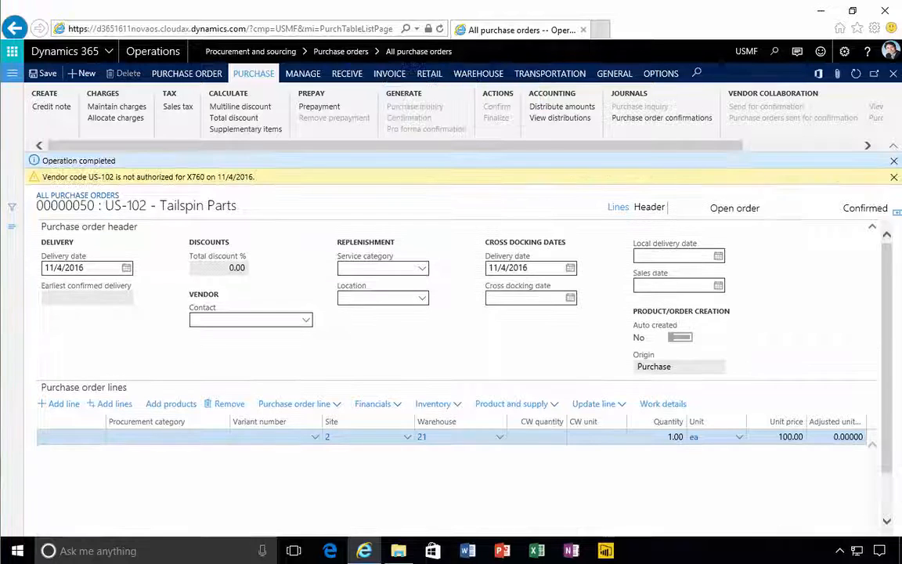
{"action": "left_click", "coordinate": [894, 177]}
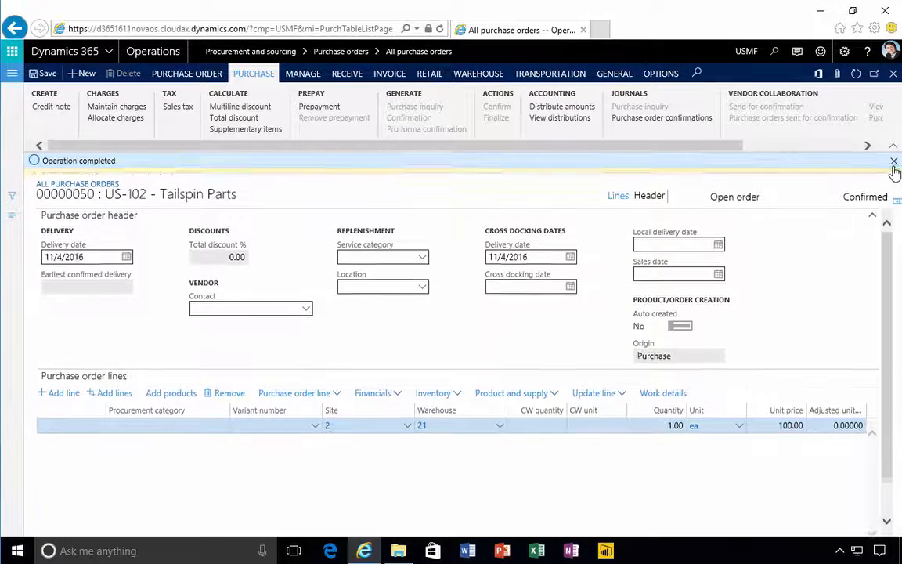
{"action": "left_click", "coordinate": [894, 161]}
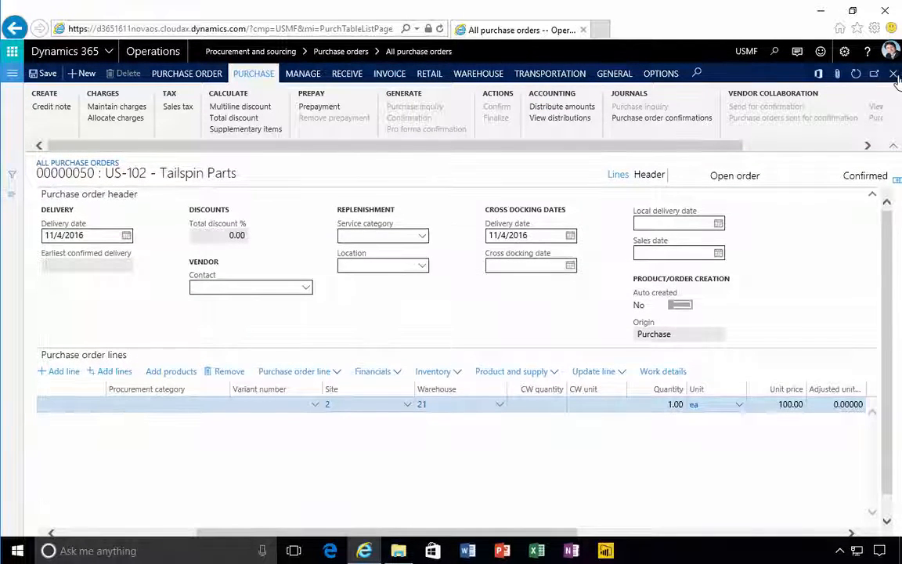
Copy the current site's address and load the Operations home page from it in a second browser tab
{"action": "left_click", "coordinate": [266, 30]}
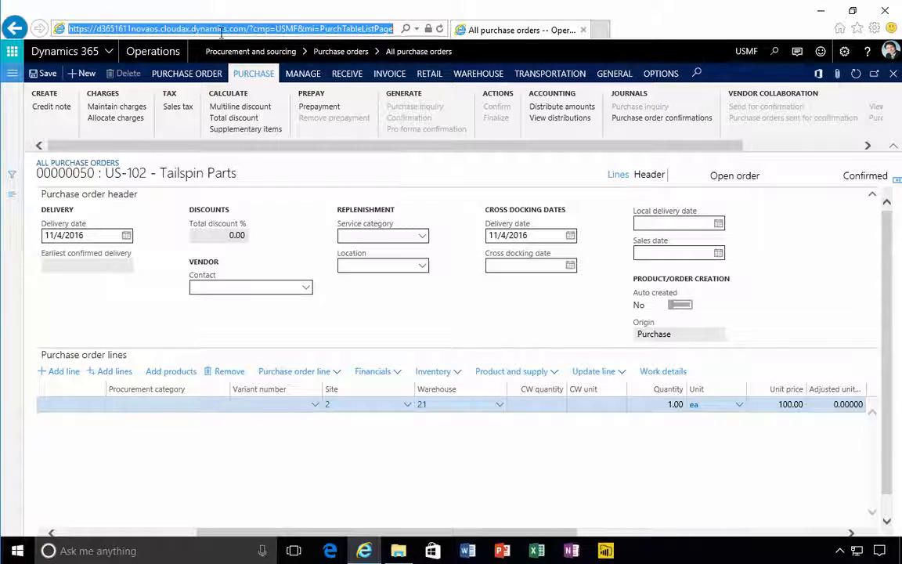
{"action": "left_click_drag", "start_coordinate": [247, 29], "coordinate": [44, 32]}
{"action": "key", "text": "ctrl+c"}
{"action": "left_click", "coordinate": [600, 29]}
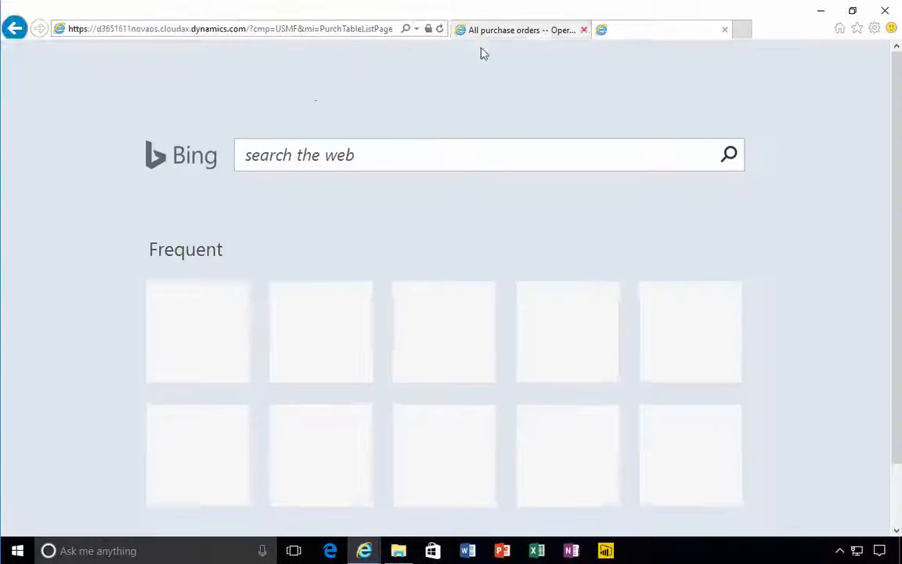
{"action": "key", "text": "ctrl+v"}
{"action": "left_click", "coordinate": [283, 75]}
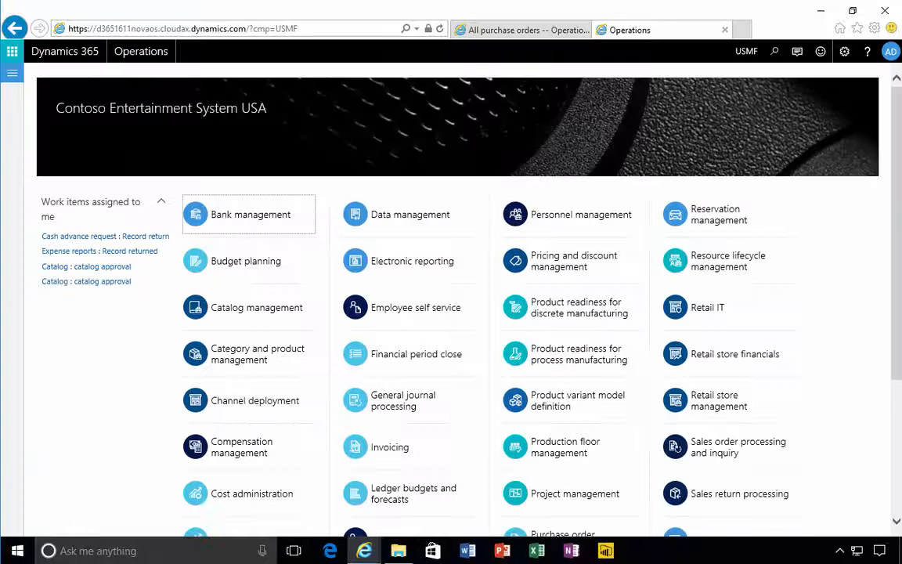
Open the Released products list of the Product information management module
{"action": "left_click", "coordinate": [12, 73]}
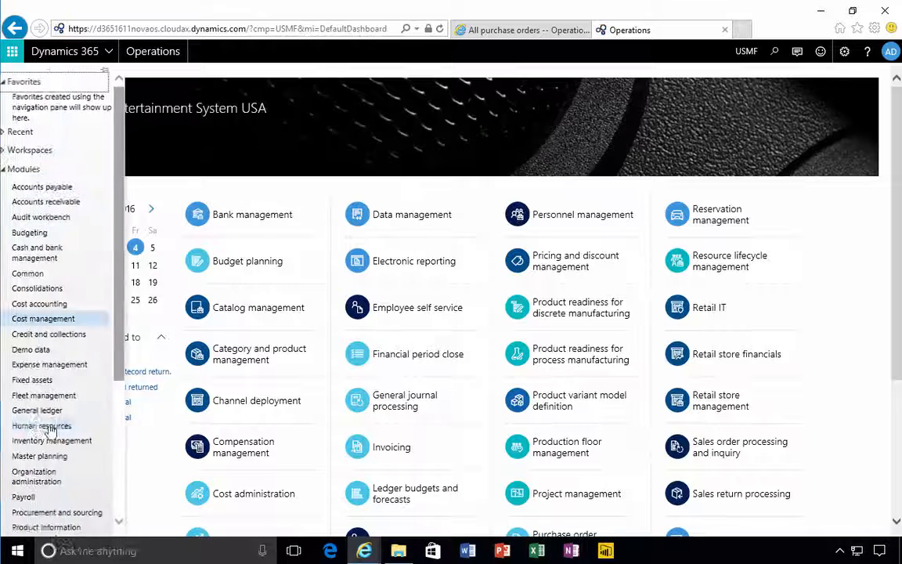
{"action": "scroll", "coordinate": [75, 423], "scroll_direction": "down", "scroll_amount": 3}
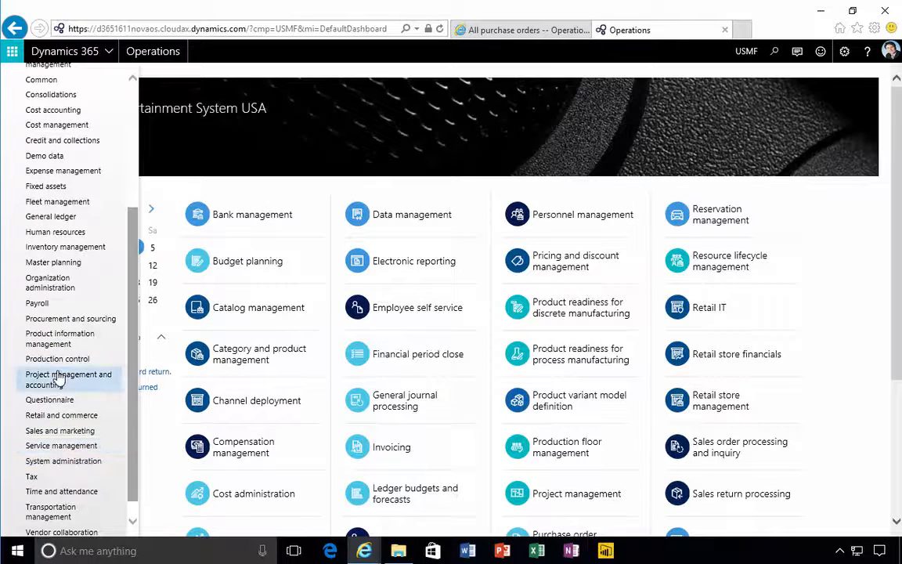
{"action": "left_click", "coordinate": [60, 345]}
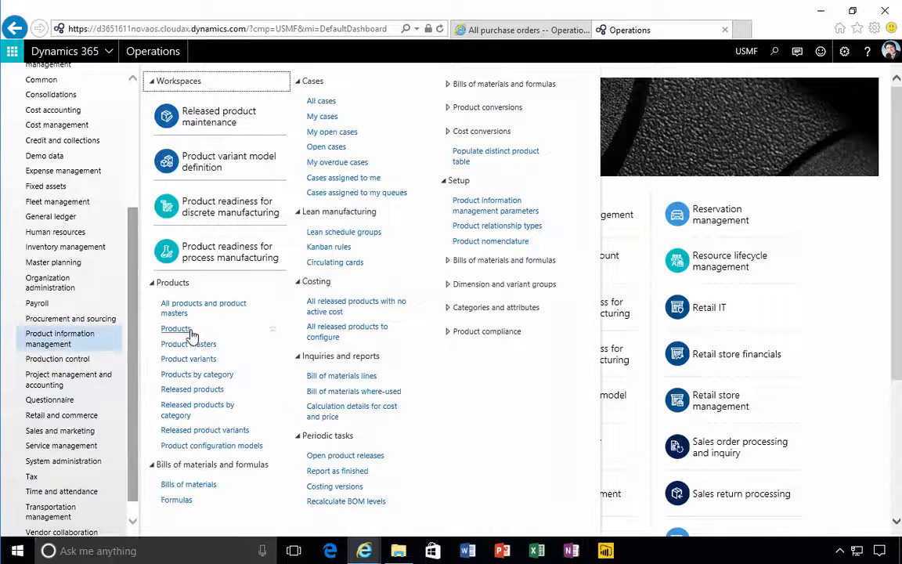
{"action": "left_click", "coordinate": [198, 389]}
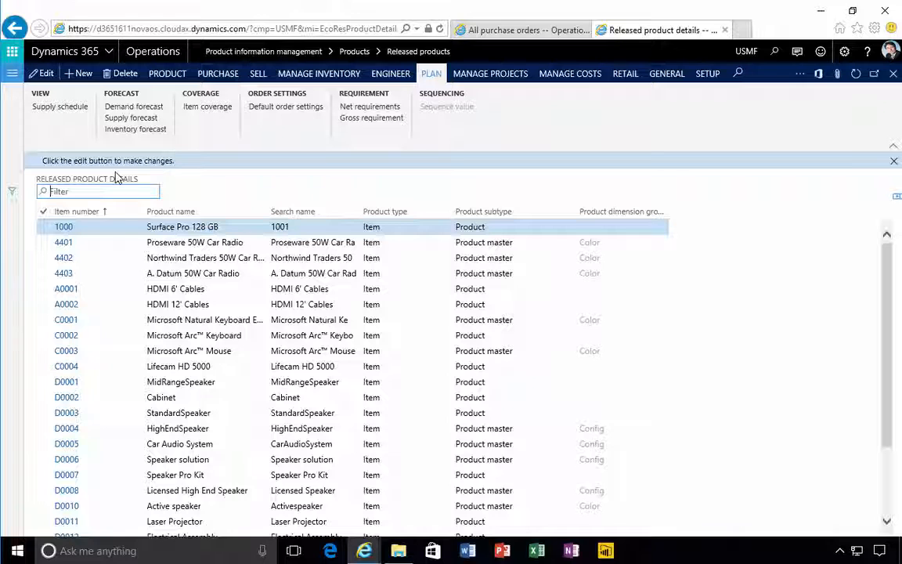
Filter the released products for X760 and open that product's details
{"action": "type", "text": "X760"}
{"action": "key", "text": "Return"}
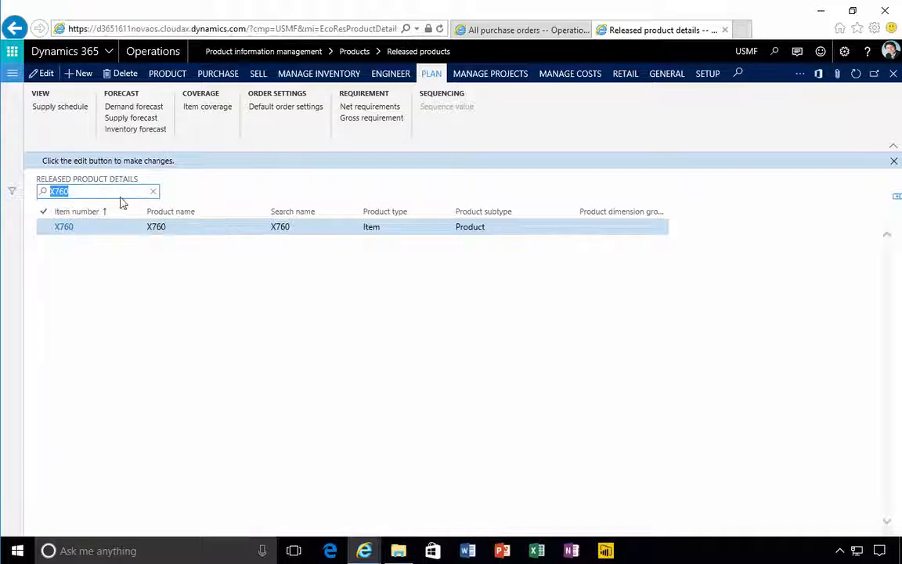
{"action": "left_click", "coordinate": [62, 227]}
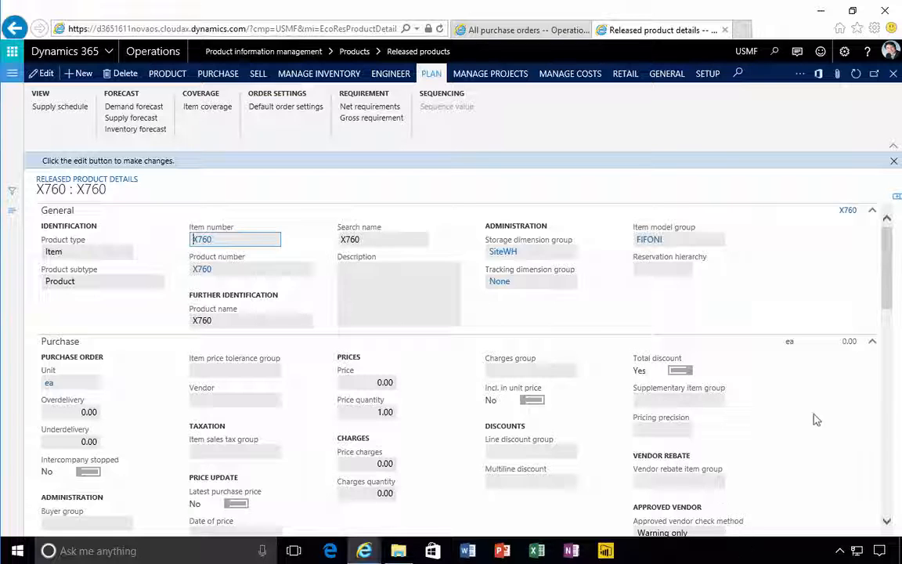
Set the approved vendor check method of product X760 to No check and save the product
{"action": "left_click", "coordinate": [892, 298]}
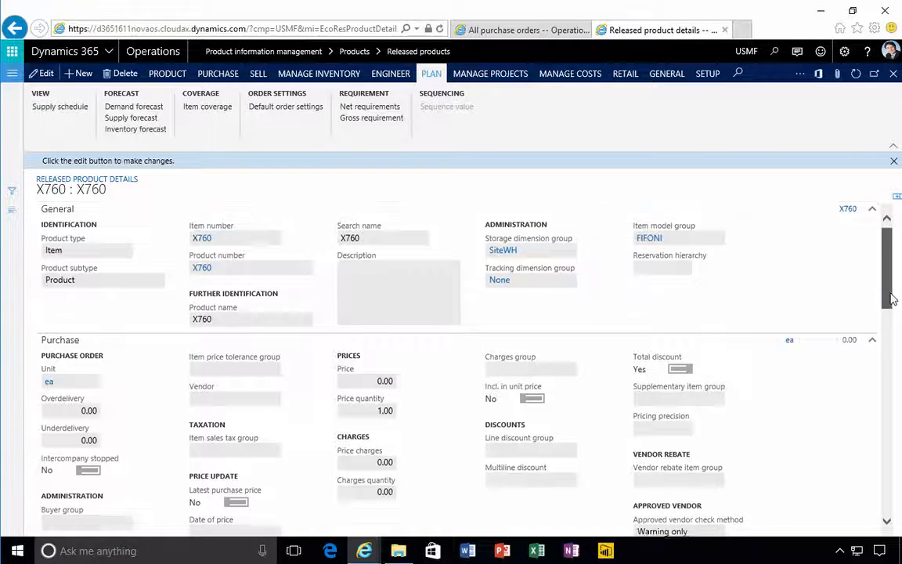
{"action": "left_click_drag", "start_coordinate": [891, 298], "coordinate": [896, 308]}
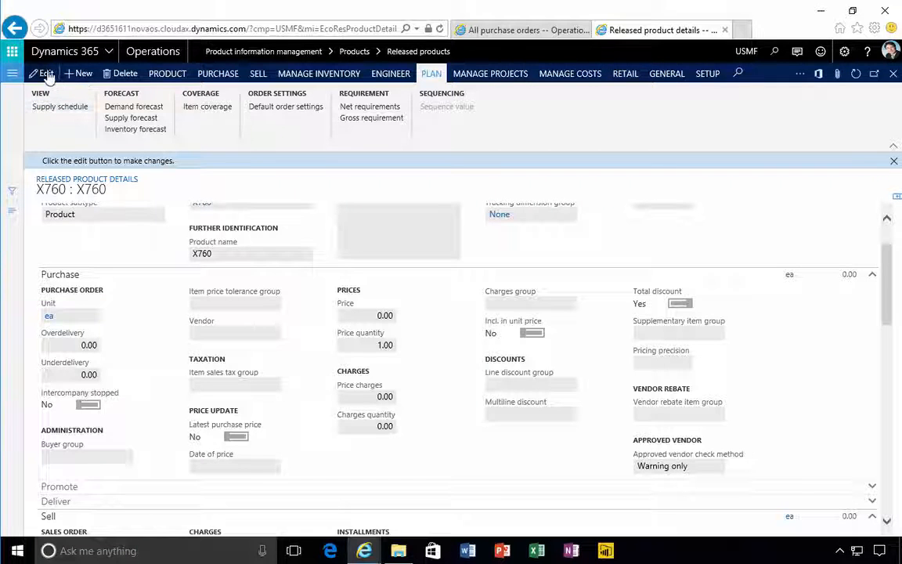
{"action": "key", "text": "F2"}
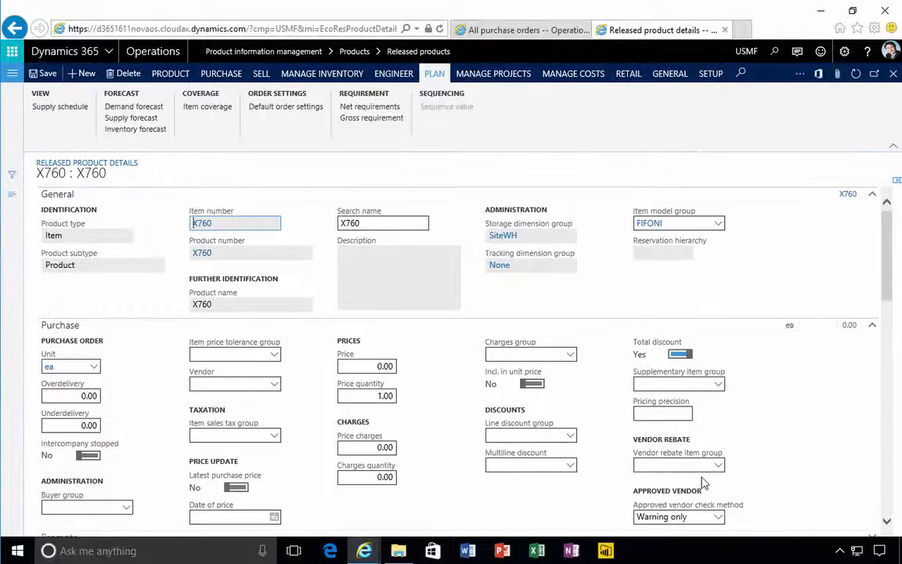
{"action": "left_click", "coordinate": [719, 516]}
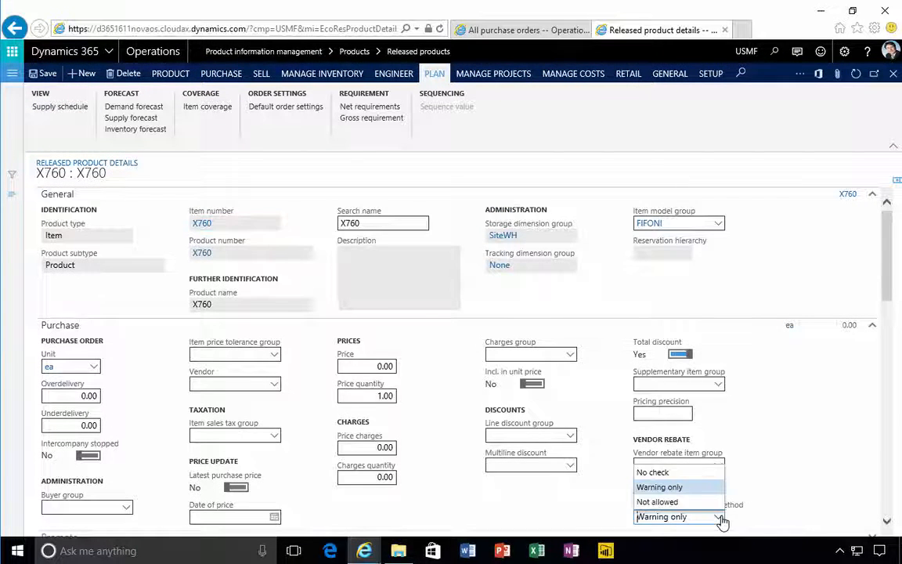
{"action": "left_click", "coordinate": [657, 528]}
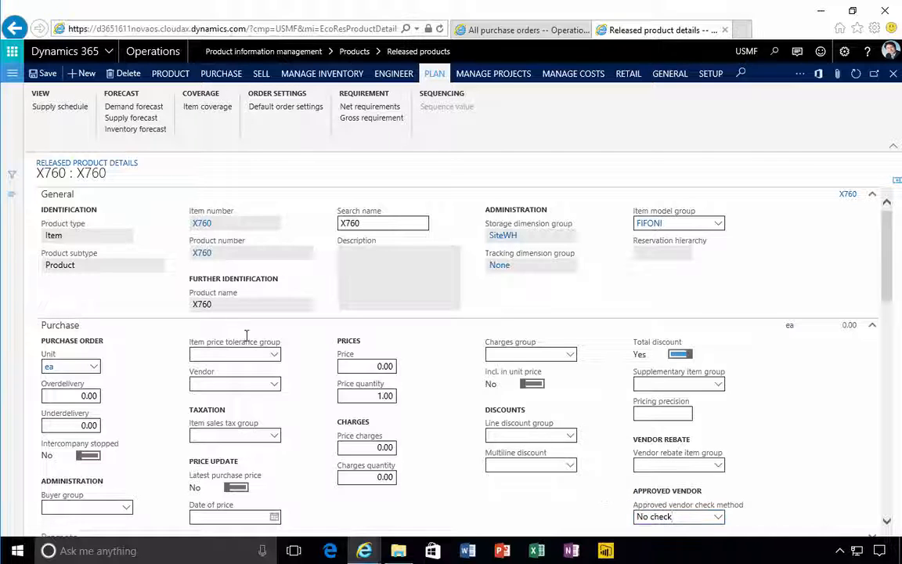
{"action": "left_click", "coordinate": [37, 74]}
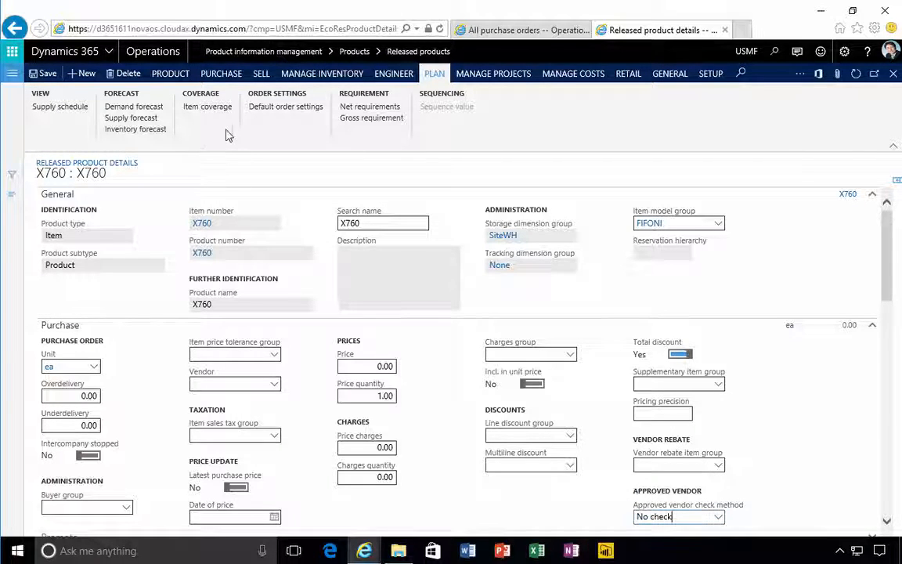
View the on-hand inventory of product X760 by site
{"action": "left_click", "coordinate": [302, 74]}
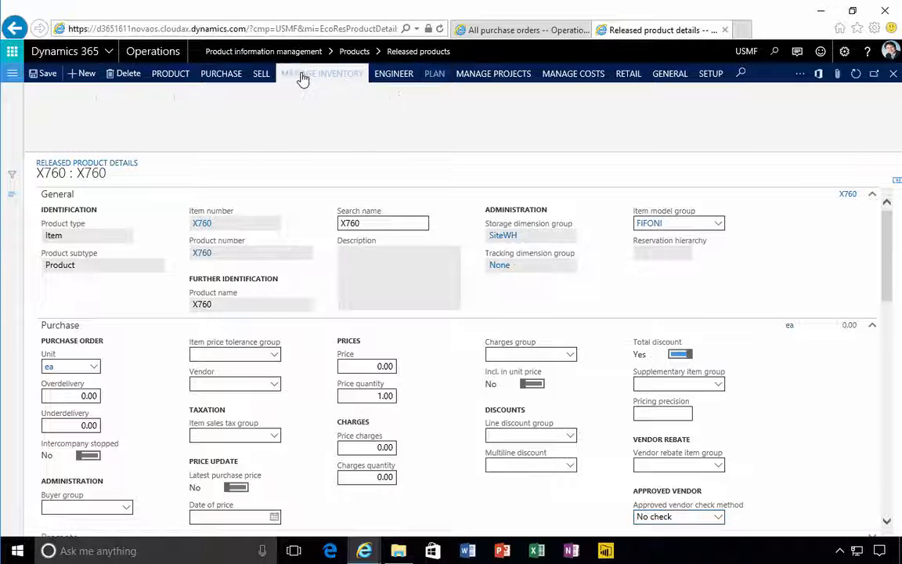
{"action": "left_click", "coordinate": [66, 108]}
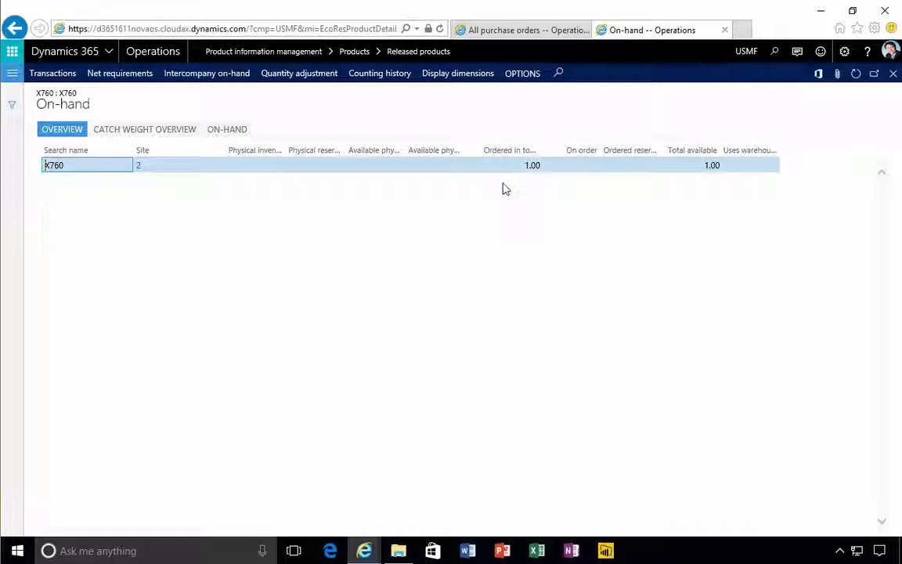
Return to the purchase order for X760 and post its product receipt with receipt number 890jsf
{"action": "left_click", "coordinate": [502, 31]}
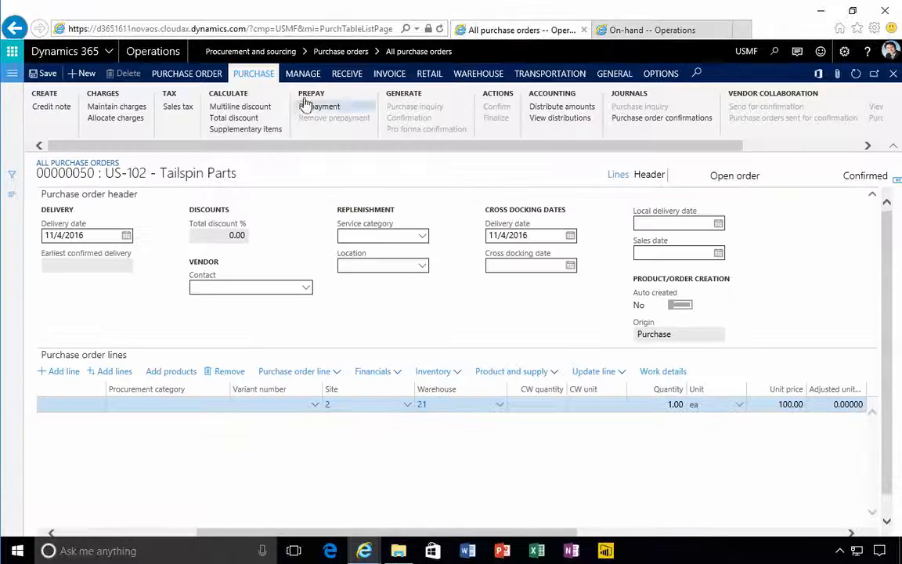
{"action": "left_click", "coordinate": [345, 74]}
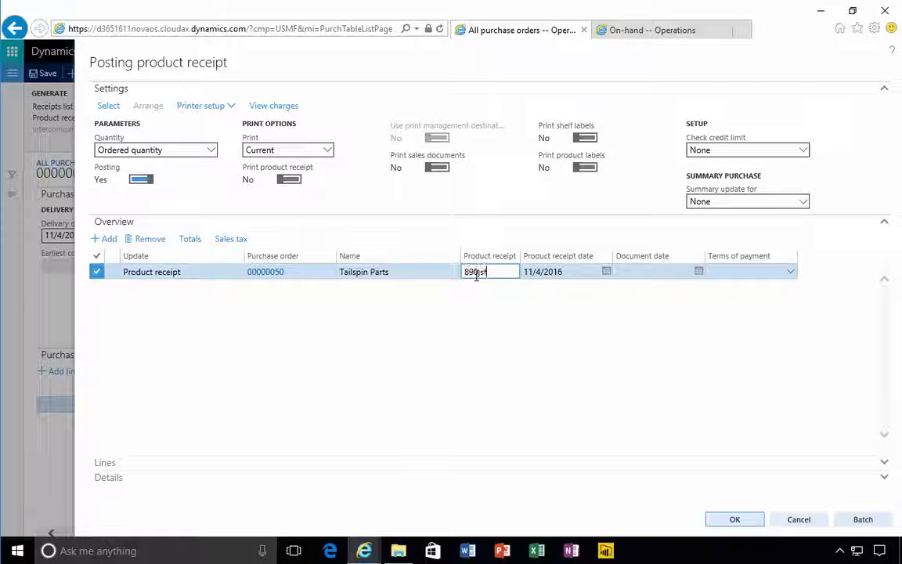
{"action": "left_click", "coordinate": [740, 515]}
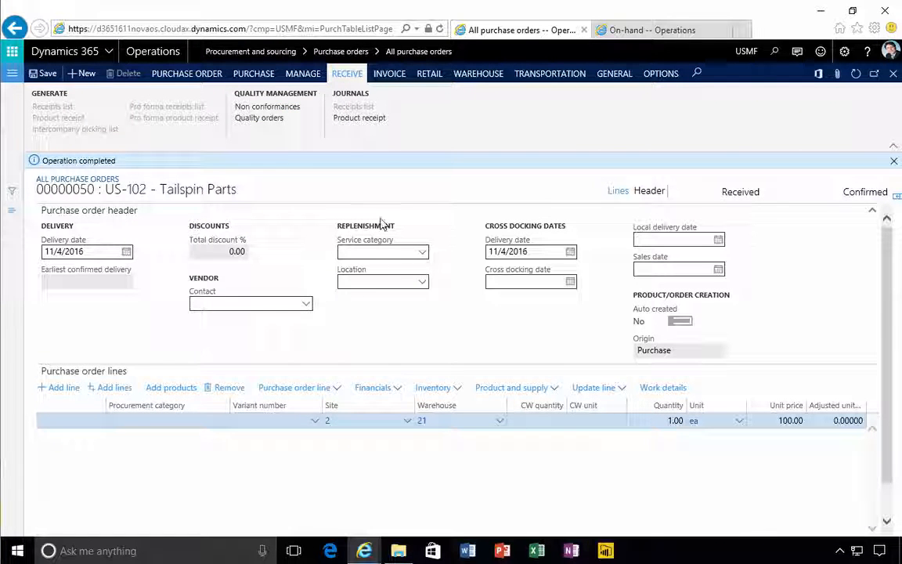
Create a vendor invoice from the received purchase order and enter ingksdf as its invoice number
{"action": "left_click", "coordinate": [391, 76]}
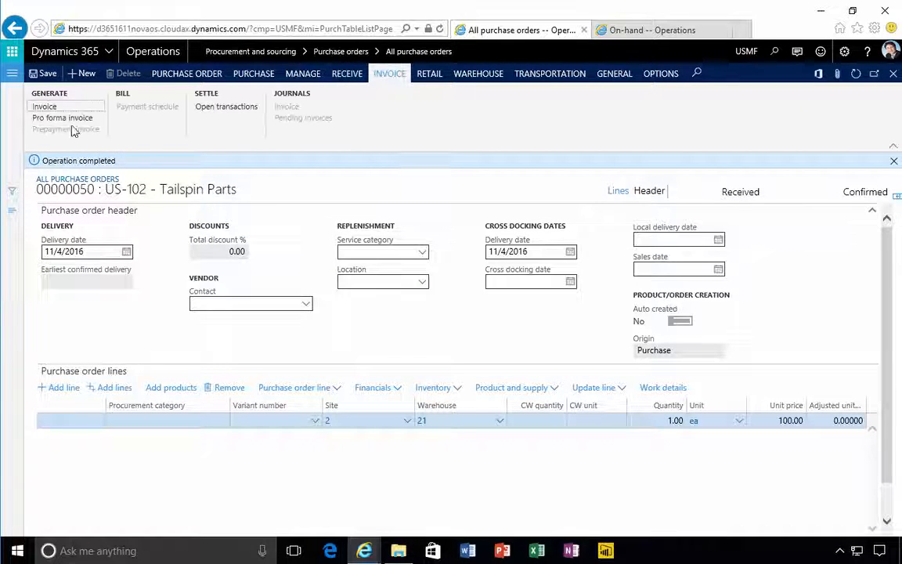
{"action": "left_click", "coordinate": [44, 106]}
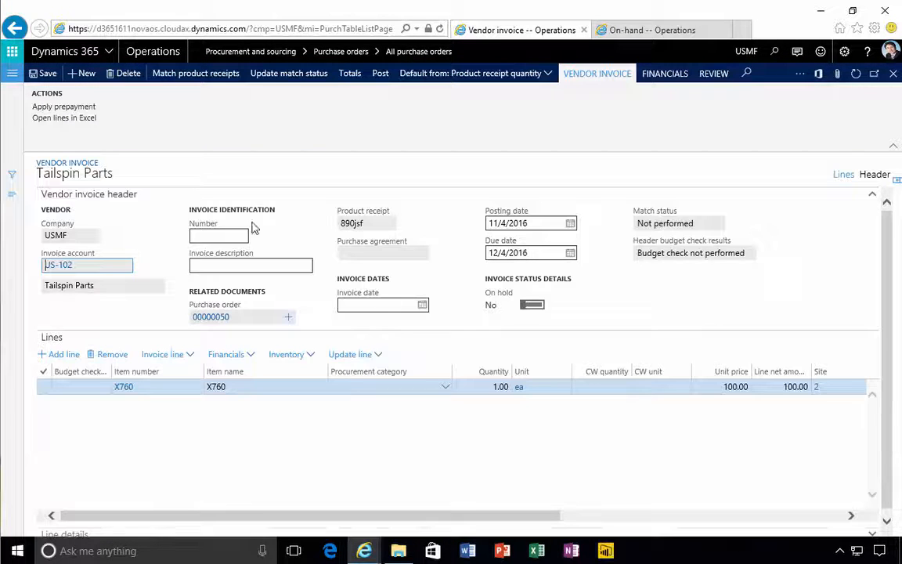
{"action": "left_click", "coordinate": [208, 237]}
{"action": "type", "text": "in"}
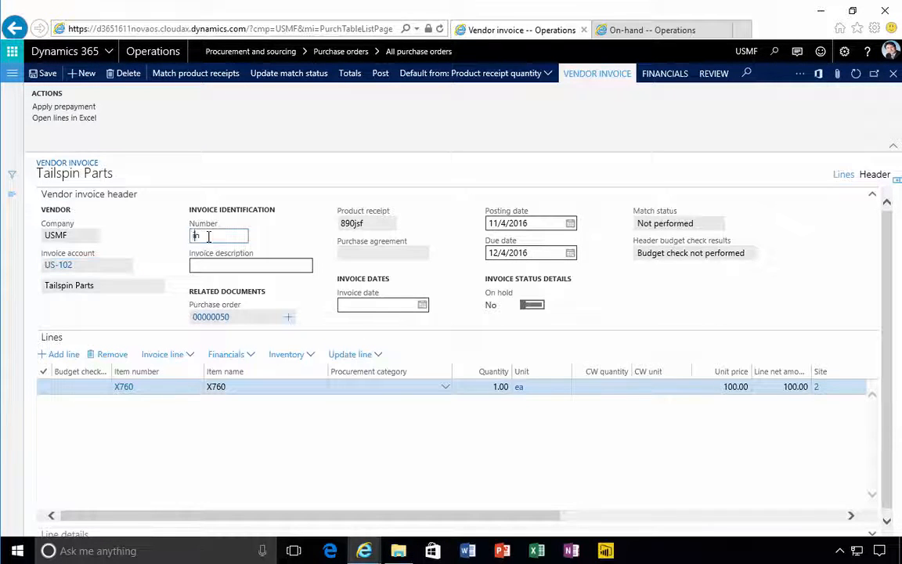
{"action": "type", "text": "gksdf"}
{"action": "key", "text": "Tab"}
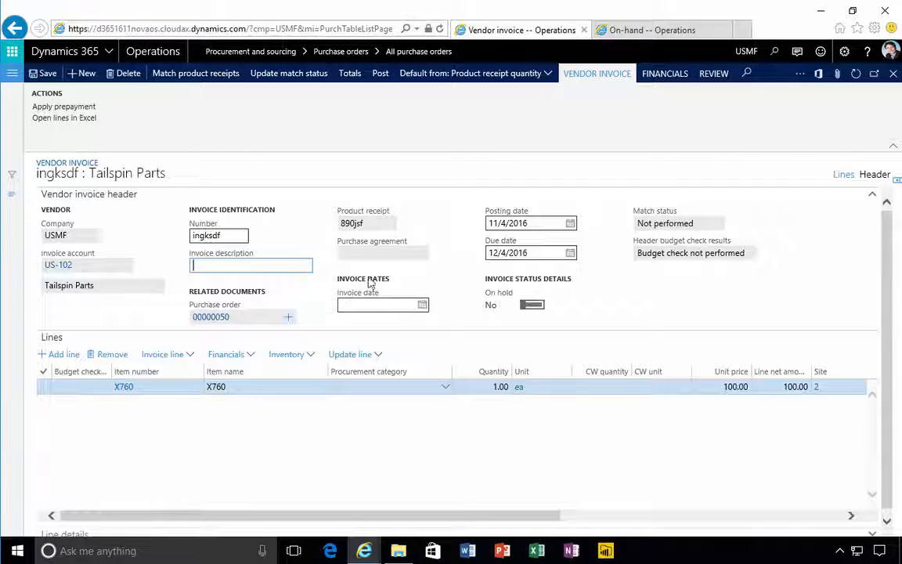
Update the vendor invoice's match status and post the invoice
{"action": "left_click", "coordinate": [267, 81]}
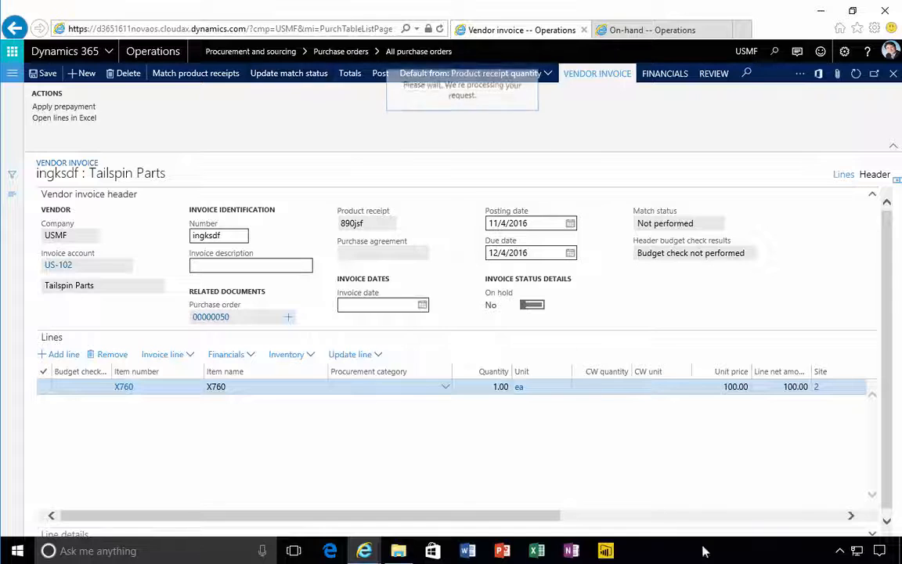
{"action": "left_click", "coordinate": [379, 76]}
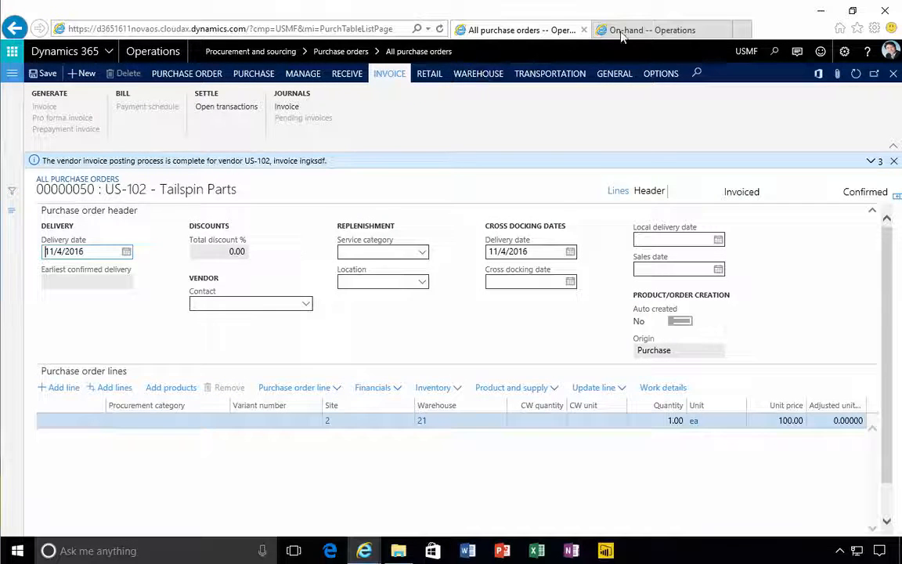
Close the outdated on-hand view of product X760 and reopen it to check the inventory after invoicing
{"action": "left_click", "coordinate": [621, 32]}
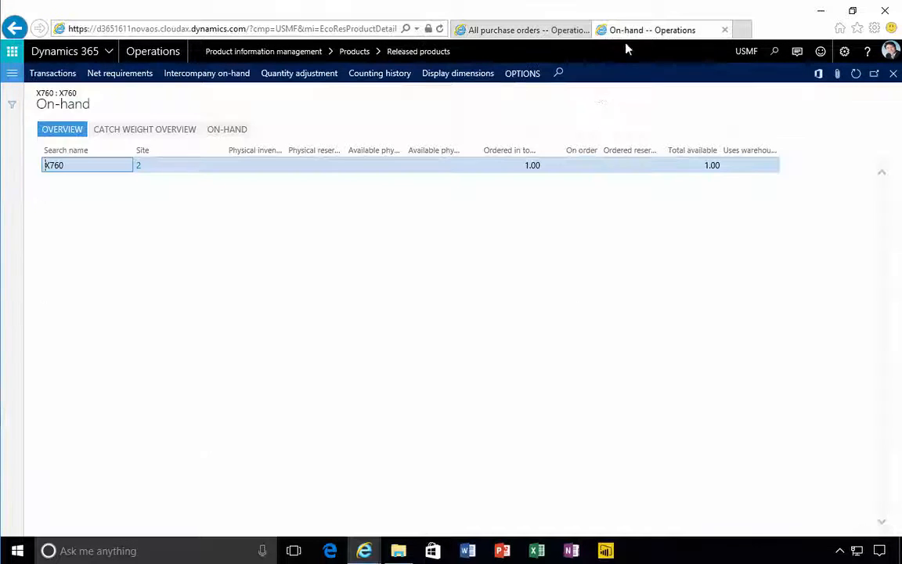
{"action": "left_click", "coordinate": [893, 73]}
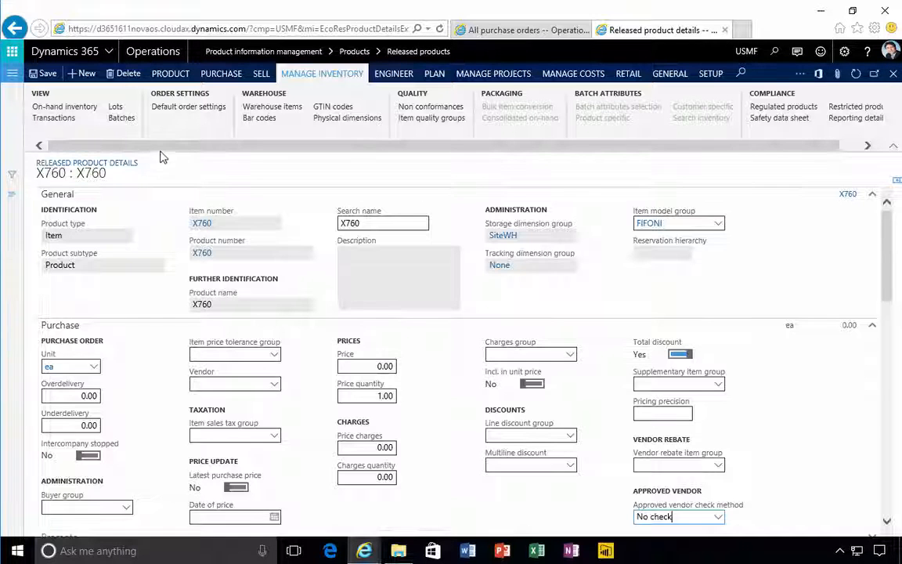
{"action": "left_click", "coordinate": [79, 108]}
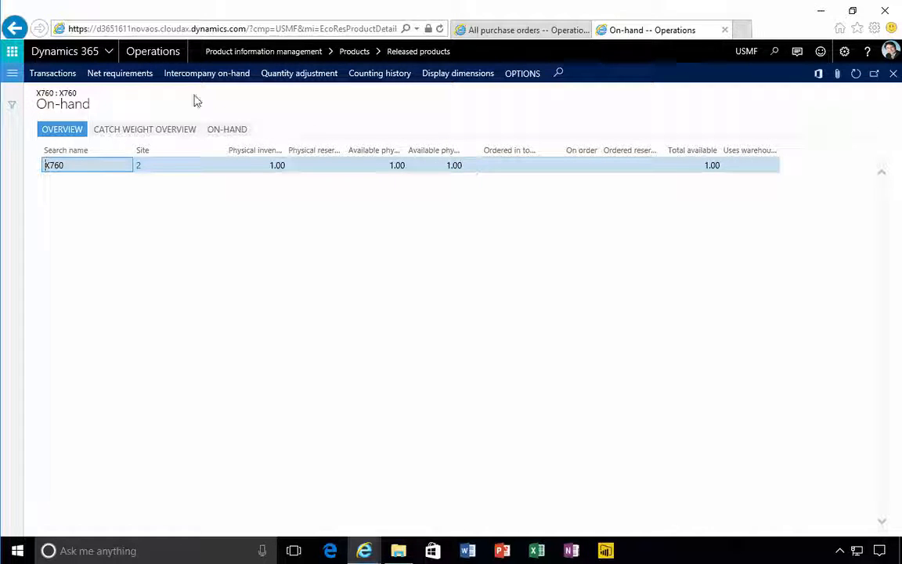
Copy only the base part of the site address and load the Operations home page in a third browser tab
{"action": "left_click", "coordinate": [187, 28]}
{"action": "left_click", "coordinate": [201, 28]}
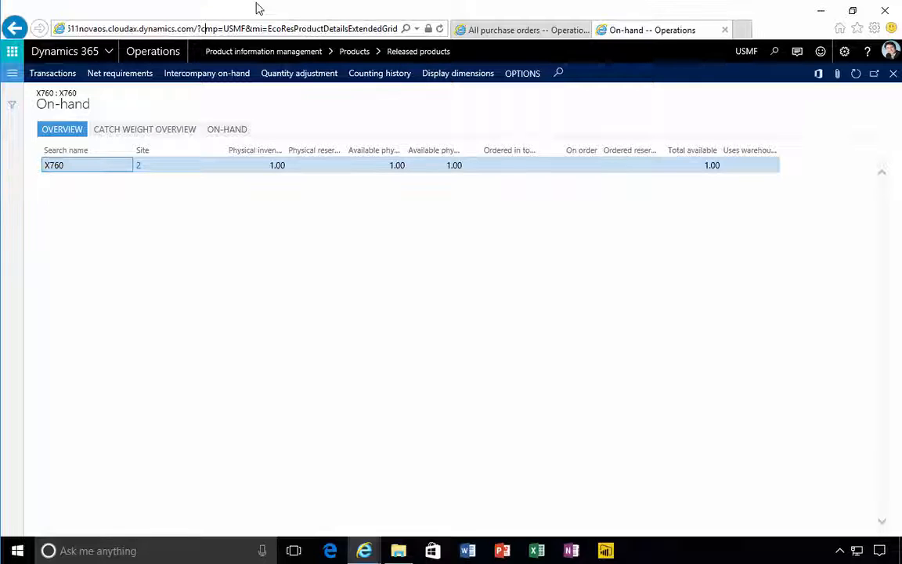
{"action": "key", "text": "Home"}
{"action": "key", "text": "shift+Right"}
{"action": "key", "text": "shift+Right"}
{"action": "key", "text": "shift+Right"}
{"action": "key", "text": "shift+Right"}
{"action": "key", "text": "shift+Right"}
{"action": "key", "text": "shift+Right"}
{"action": "key", "text": "shift+Right"}
{"action": "key", "text": "shift+Right"}
{"action": "key", "text": "shift+Right"}
{"action": "key", "text": "shift+Right"}
{"action": "key", "text": "shift+Right"}
{"action": "key", "text": "shift+Right"}
{"action": "key", "text": "shift+Right"}
{"action": "key", "text": "shift+Right"}
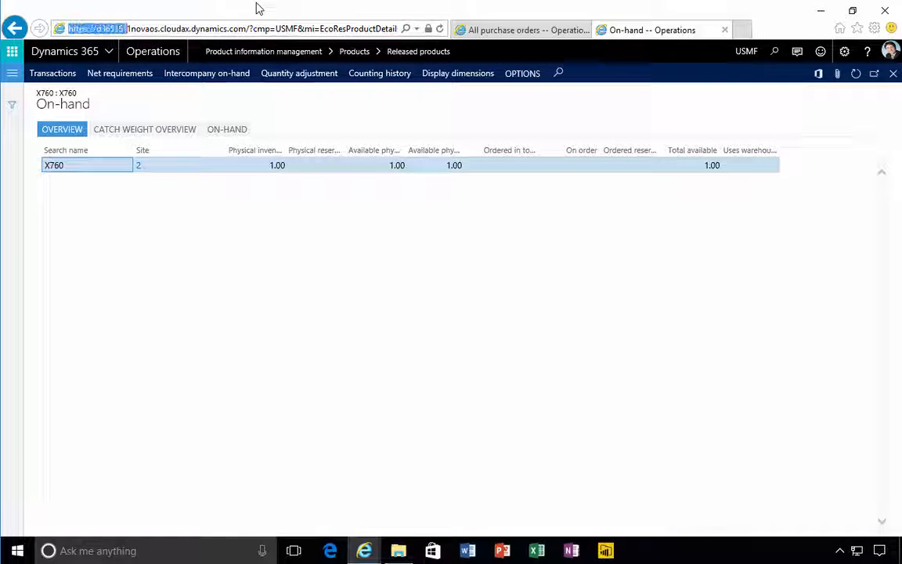
{"action": "key", "text": "shift+Right"}
{"action": "key", "text": "shift+Right"}
{"action": "key", "text": "shift+Right"}
{"action": "key", "text": "shift+Right"}
{"action": "key", "text": "shift+Right"}
{"action": "key", "text": "shift+Right"}
{"action": "key", "text": "shift+Right"}
{"action": "key", "text": "shift+Right"}
{"action": "key", "text": "shift+Right"}
{"action": "key", "text": "shift+Right"}
{"action": "key", "text": "shift+Right"}
{"action": "key", "text": "shift+Right"}
{"action": "key", "text": "shift+Right"}
{"action": "key", "text": "shift+Right"}
{"action": "key", "text": "shift+Right"}
{"action": "key", "text": "shift+Right"}
{"action": "key", "text": "shift+Right"}
{"action": "key", "text": "shift+Right"}
{"action": "key", "text": "shift+Right"}
{"action": "key", "text": "shift+Right"}
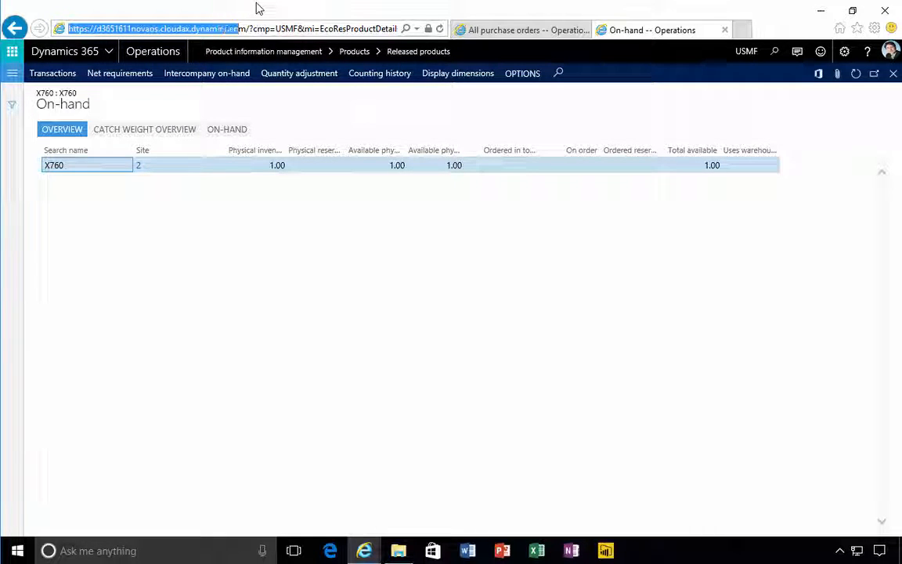
{"action": "key", "text": "shift+Right"}
{"action": "key", "text": "shift+Right"}
{"action": "key", "text": "shift+Right"}
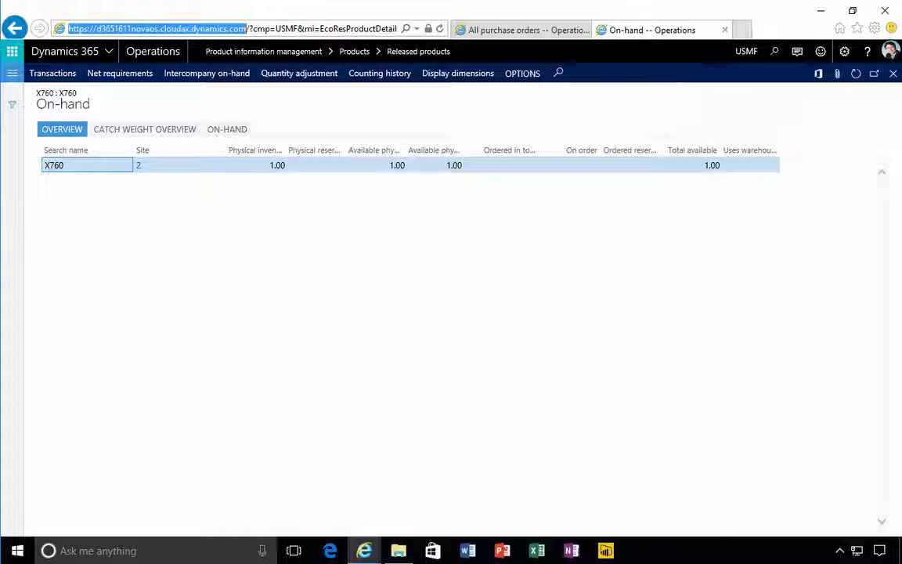
{"action": "left_click", "coordinate": [741, 29]}
{"action": "type", "text": "https://d3651611novaos.cloudax.dynamics.com/"}
{"action": "key", "text": "Return"}
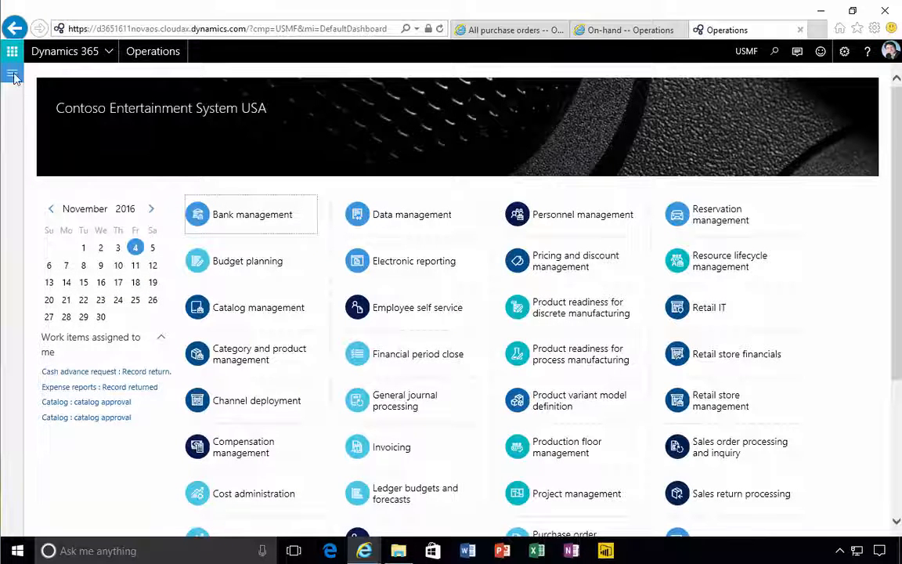
Open all sales orders in Accounts receivable and create a new sales order for customer Contoso Retail Los Angeles
{"action": "left_click", "coordinate": [12, 51]}
{"action": "left_click", "coordinate": [59, 202]}
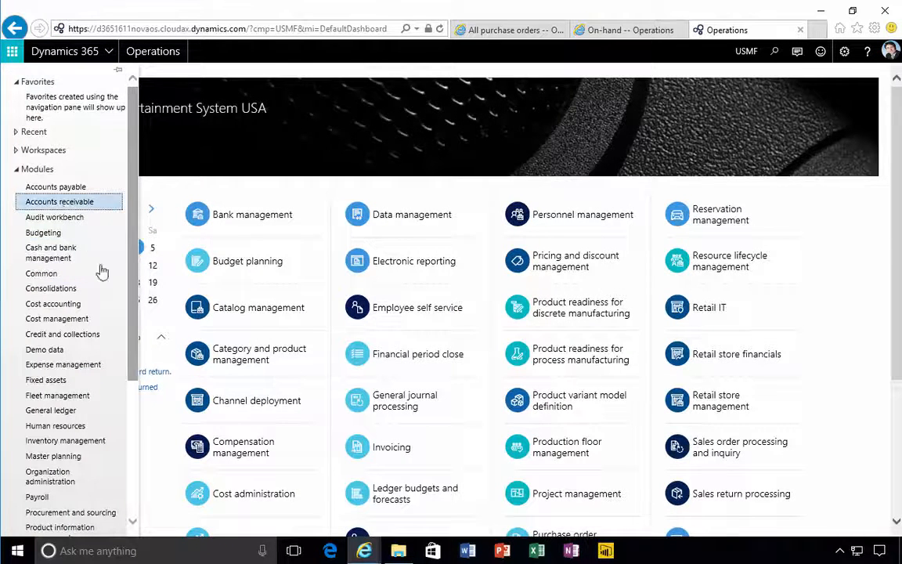
{"action": "left_click", "coordinate": [185, 297]}
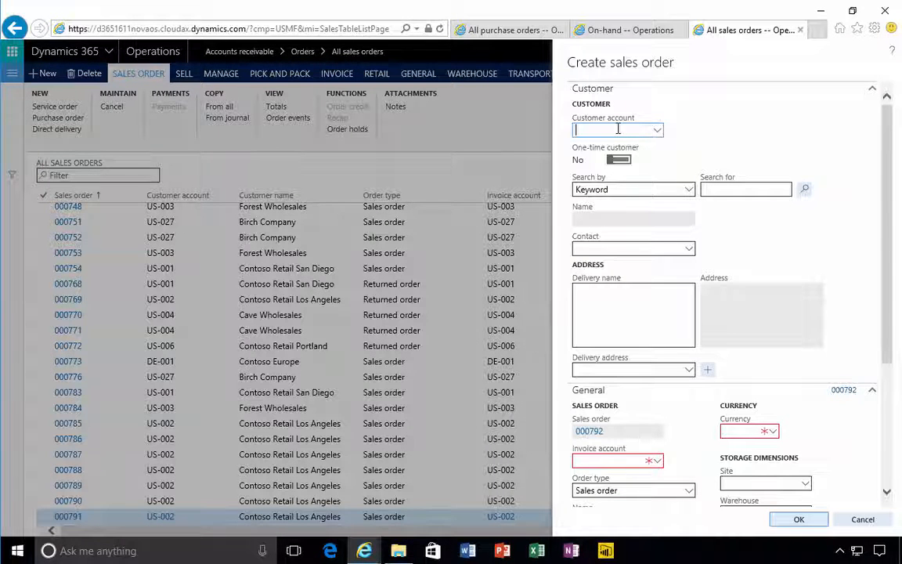
{"action": "type", "text": "02"}
{"action": "key", "text": "Tab"}
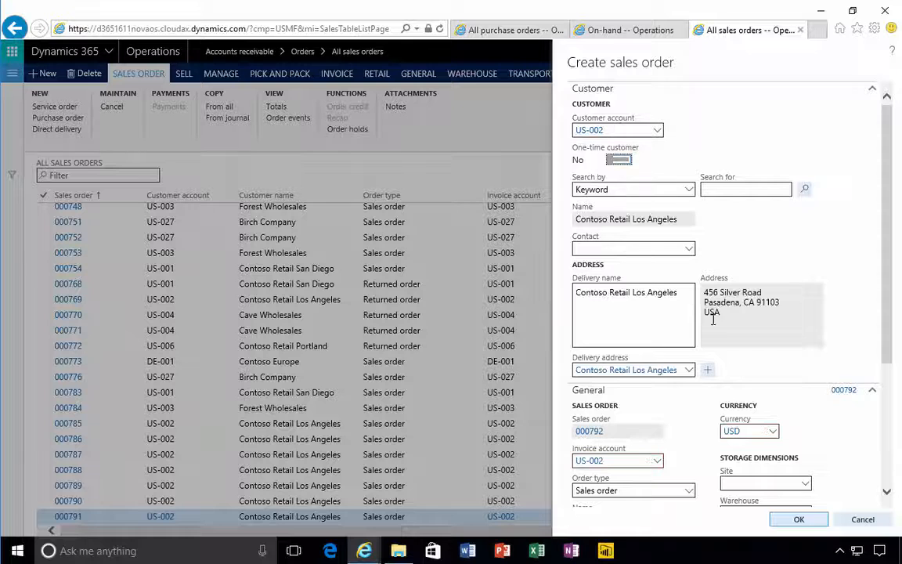
{"action": "left_click", "coordinate": [801, 519]}
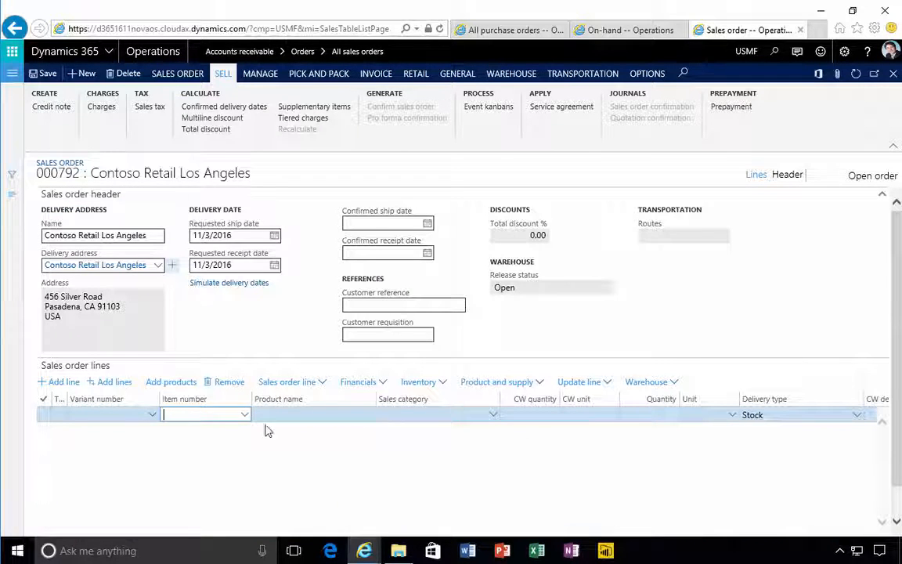
Enter item X760 with a quantity of 5 on the first sales order line
{"action": "left_click", "coordinate": [195, 413]}
{"action": "type", "text": "X7"}
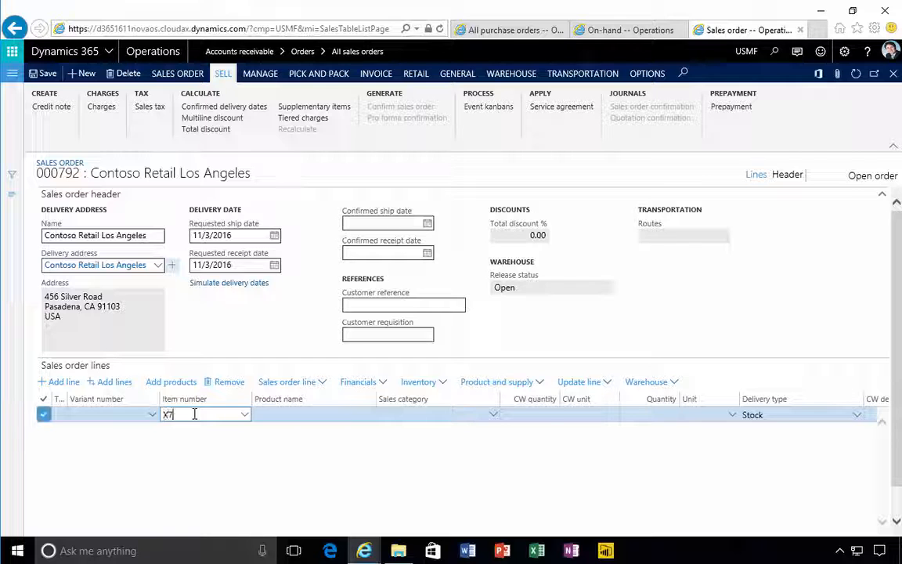
{"action": "type", "text": "60"}
{"action": "key", "text": "Tab"}
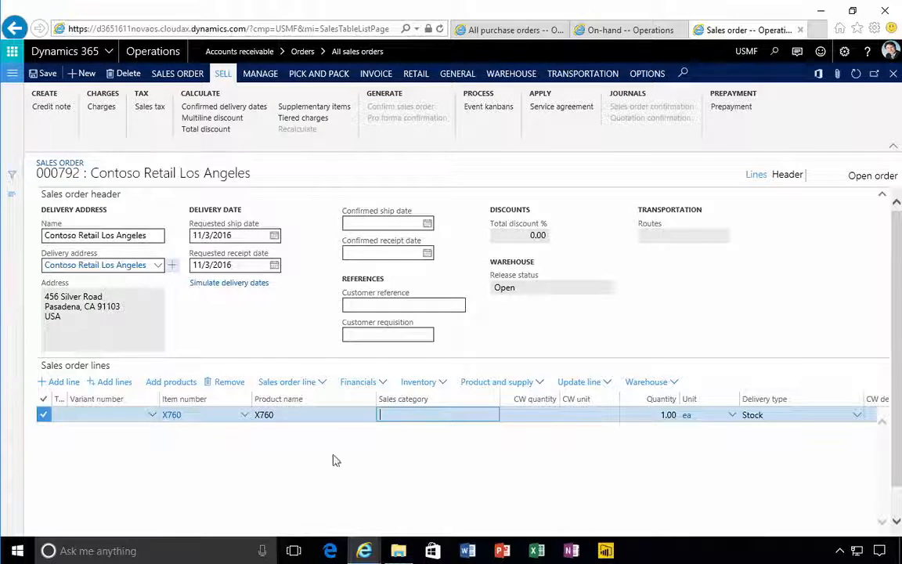
{"action": "key", "text": "Tab"}
{"action": "key", "text": "Tab"}
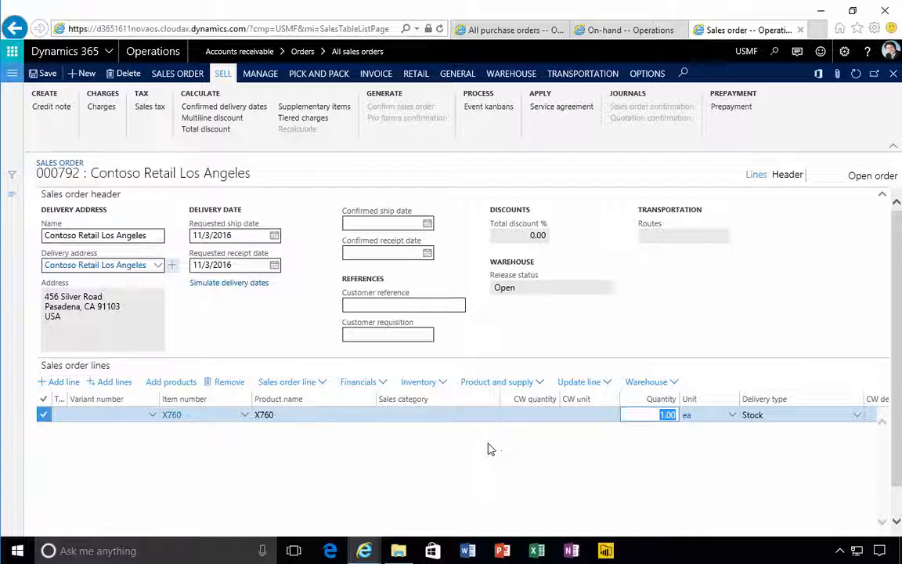
{"action": "type", "text": "5"}
{"action": "key", "text": "Tab"}
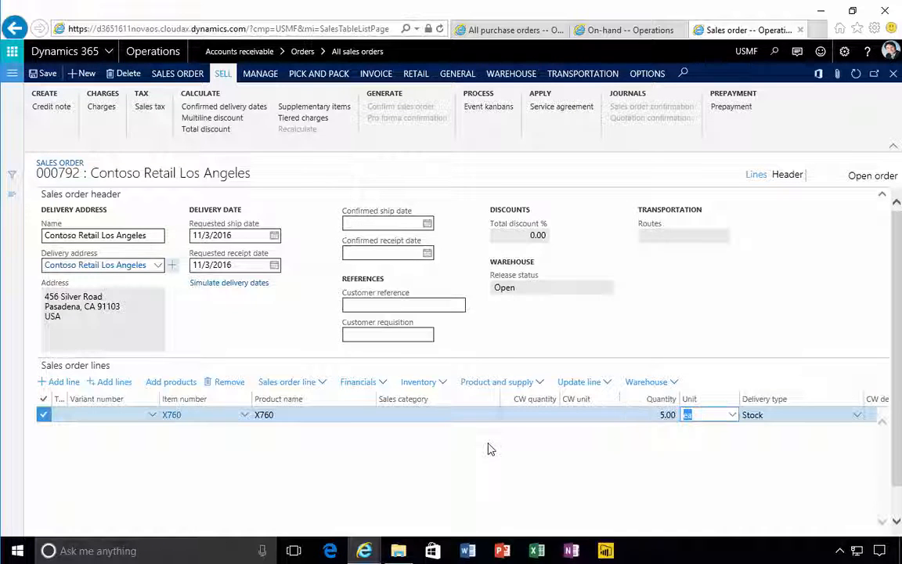
Set the X760 sales line's site to 2 and its warehouse to 21
{"action": "key", "text": "Tab"}
{"action": "key", "text": "Tab"}
{"action": "key", "text": "Tab"}
{"action": "key", "text": "Tab"}
{"action": "key", "text": "Tab"}
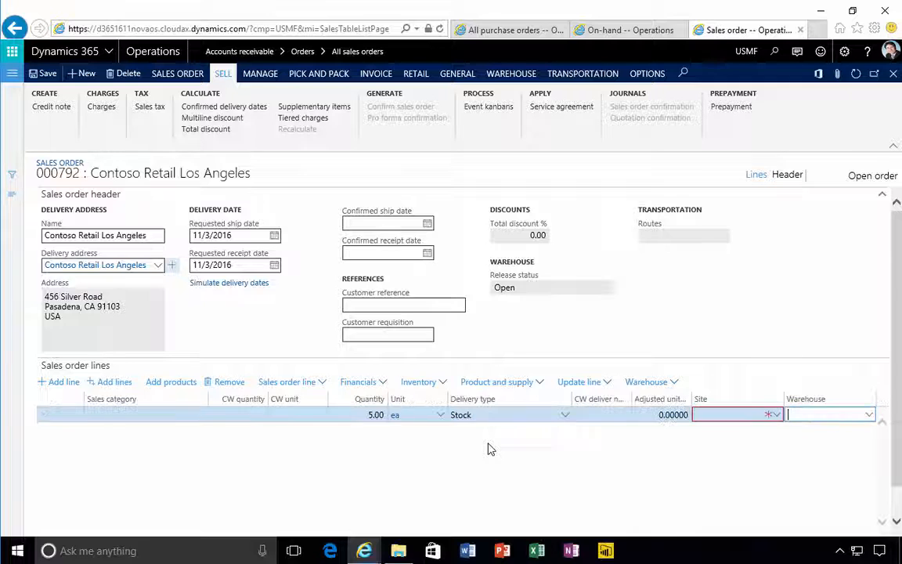
{"action": "key", "text": "Tab"}
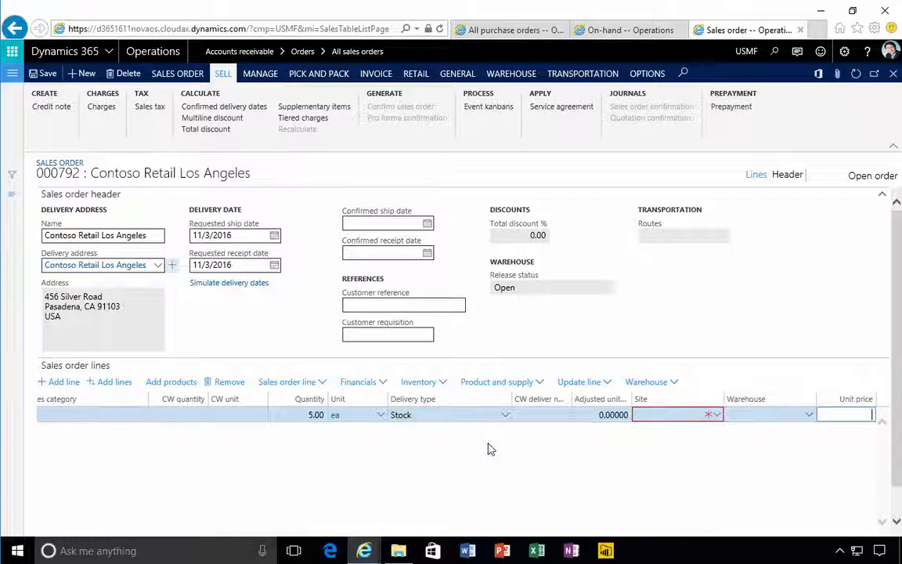
{"action": "key", "text": "shift+Tab"}
{"action": "key", "text": "shift+Tab"}
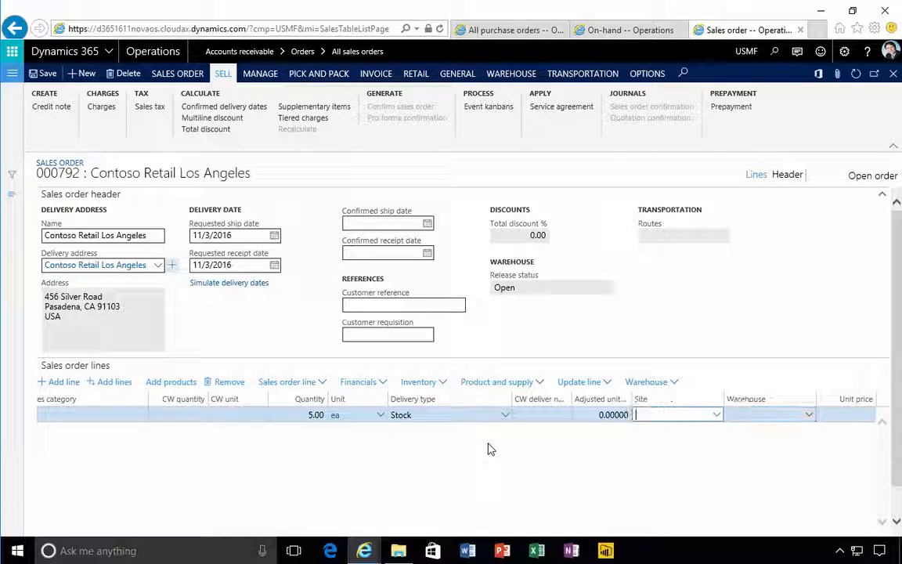
{"action": "type", "text": "1"}
{"action": "key", "text": "BackSpace"}
{"action": "type", "text": "2"}
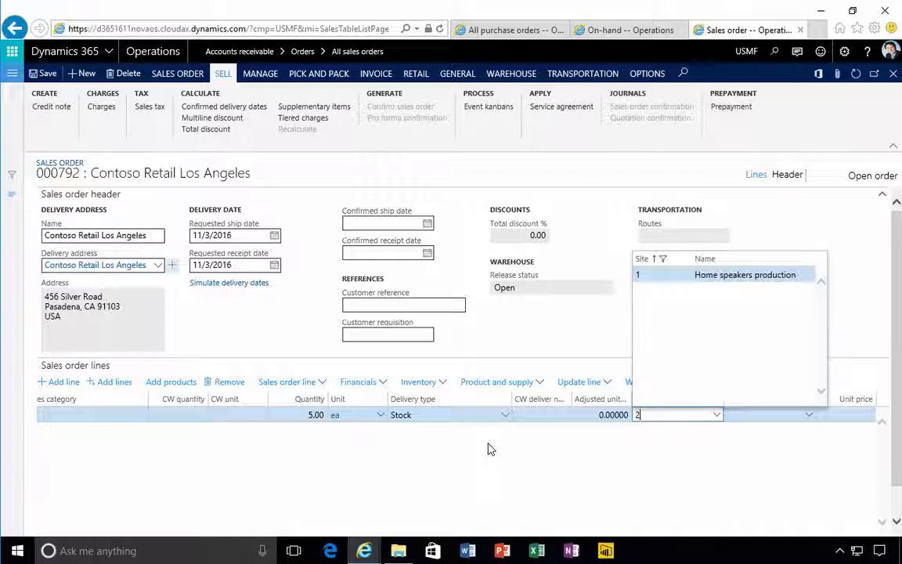
{"action": "key", "text": "Tab"}
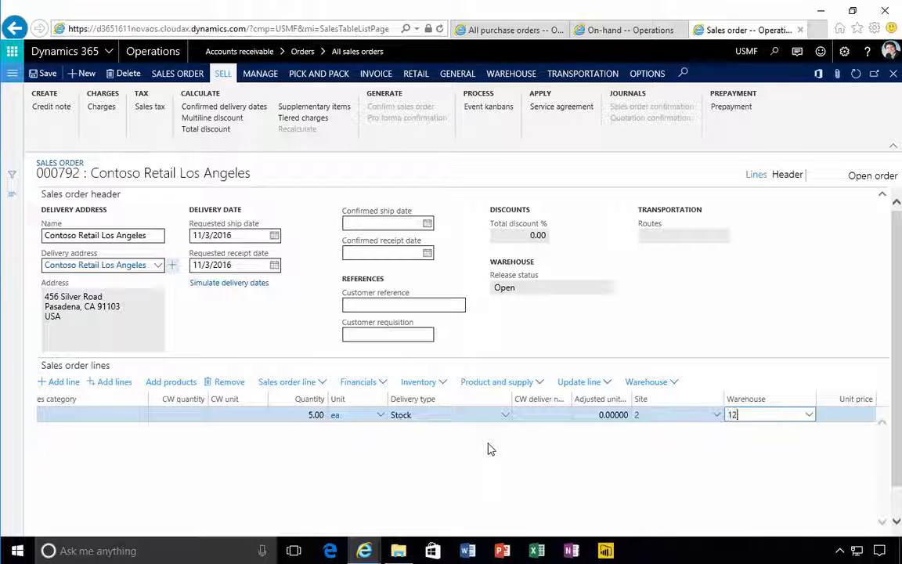
{"action": "key", "text": "BackSpace"}
{"action": "key", "text": "BackSpace"}
{"action": "key", "text": "BackSpace"}
{"action": "key", "text": "Tab"}
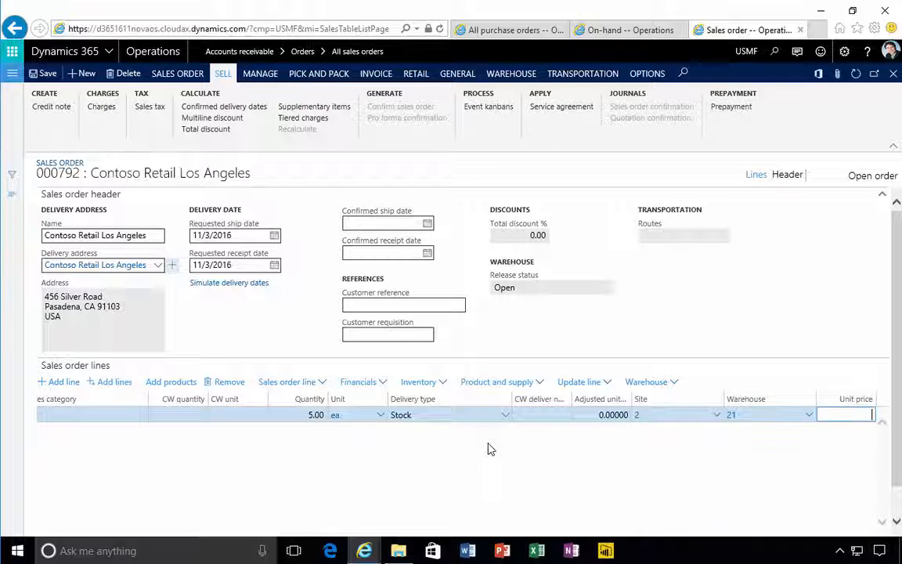
Set the unit price of the X760 sales line to 150
{"action": "key", "text": "shift+Tab"}
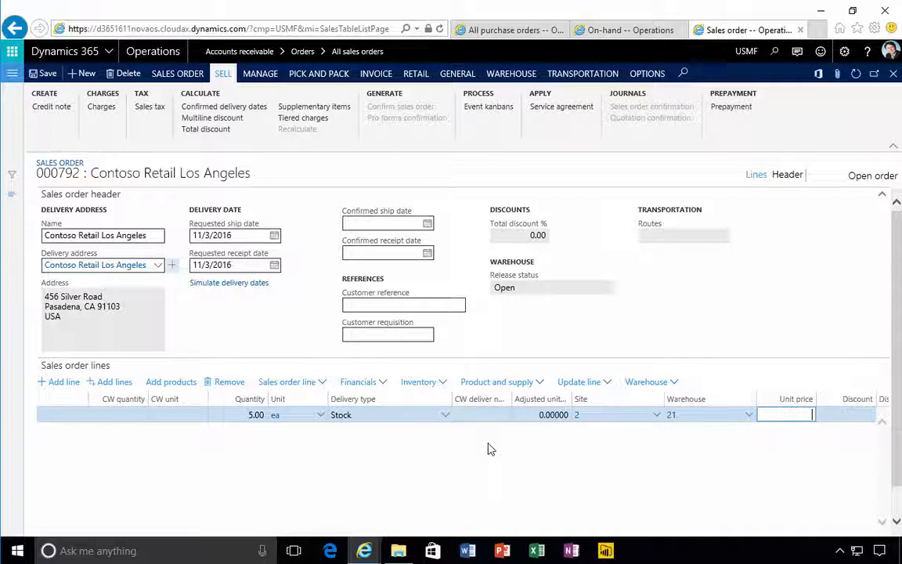
{"action": "type", "text": "150"}
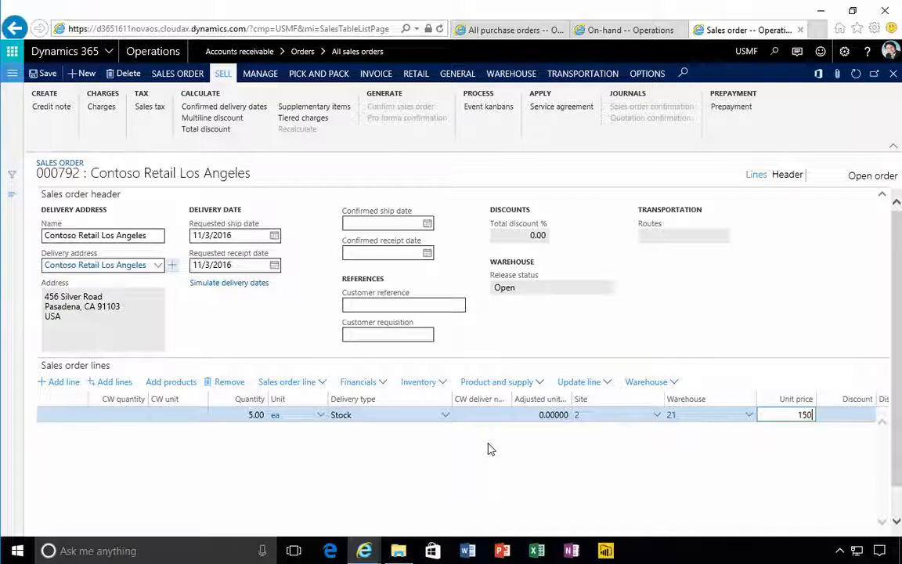
{"action": "key", "text": "Tab"}
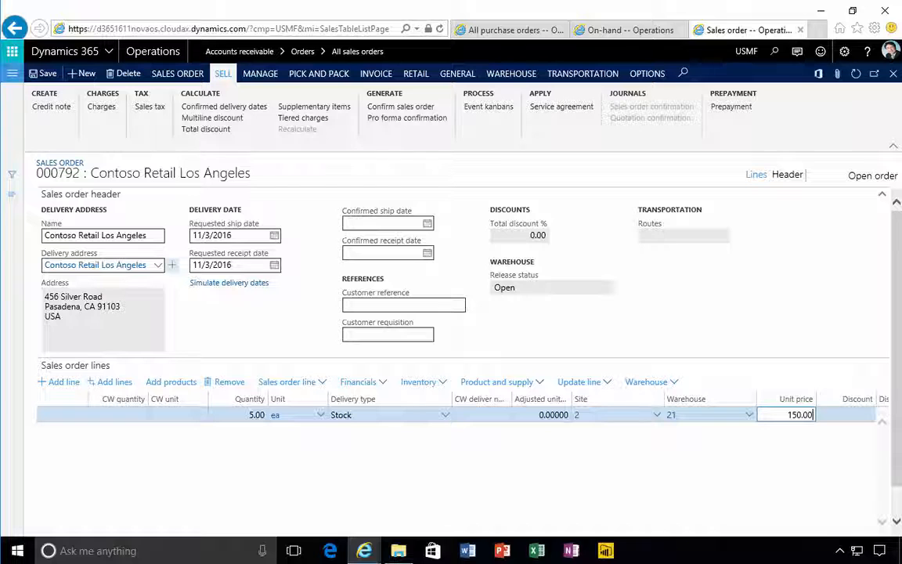
{"action": "key", "text": "Tab"}
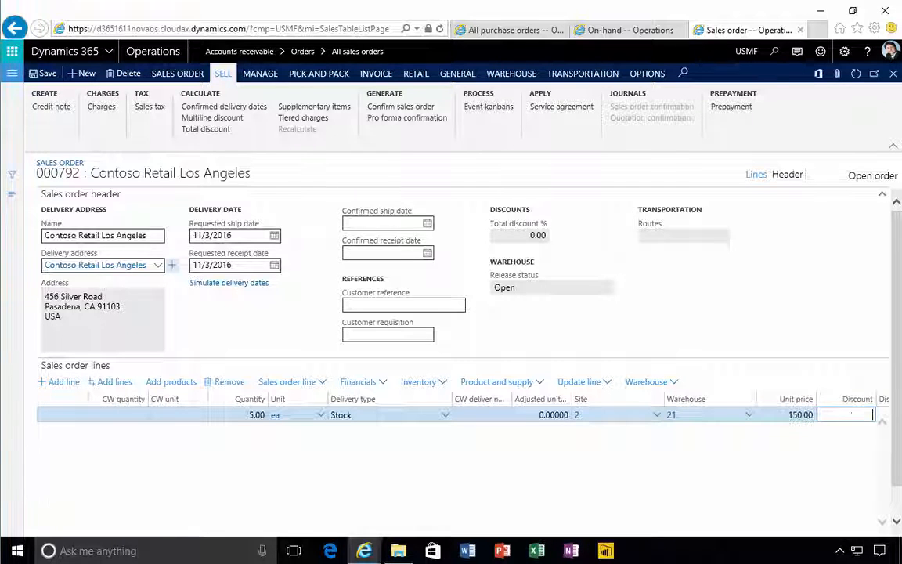
Confirm the sales order, posting the confirmation without printing it
{"action": "left_click", "coordinate": [263, 74]}
{"action": "left_click", "coordinate": [223, 75]}
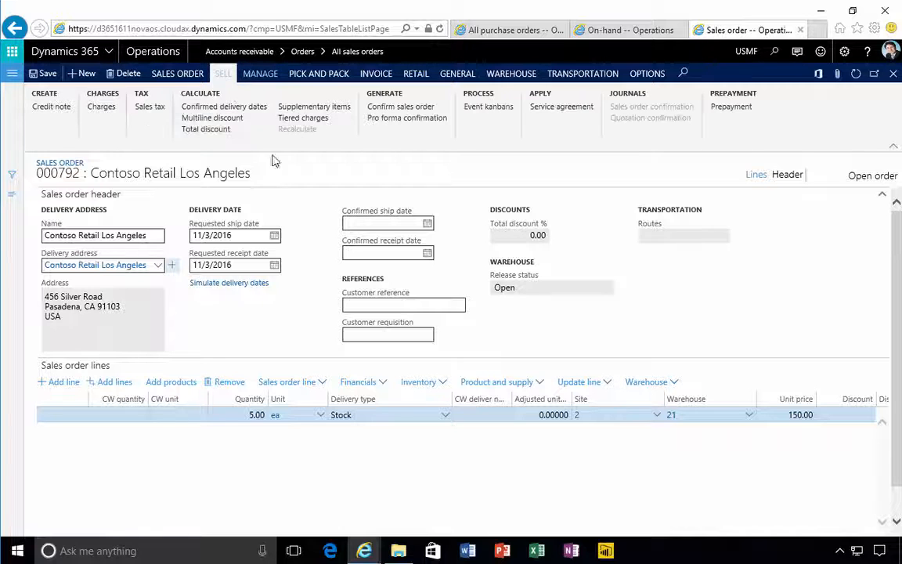
{"action": "left_click", "coordinate": [413, 107]}
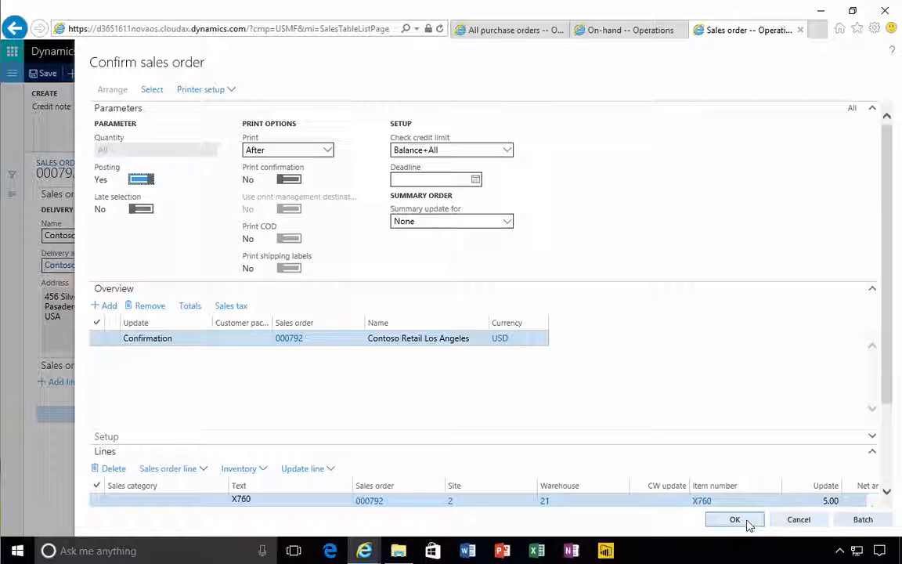
{"action": "left_click", "coordinate": [734, 520]}
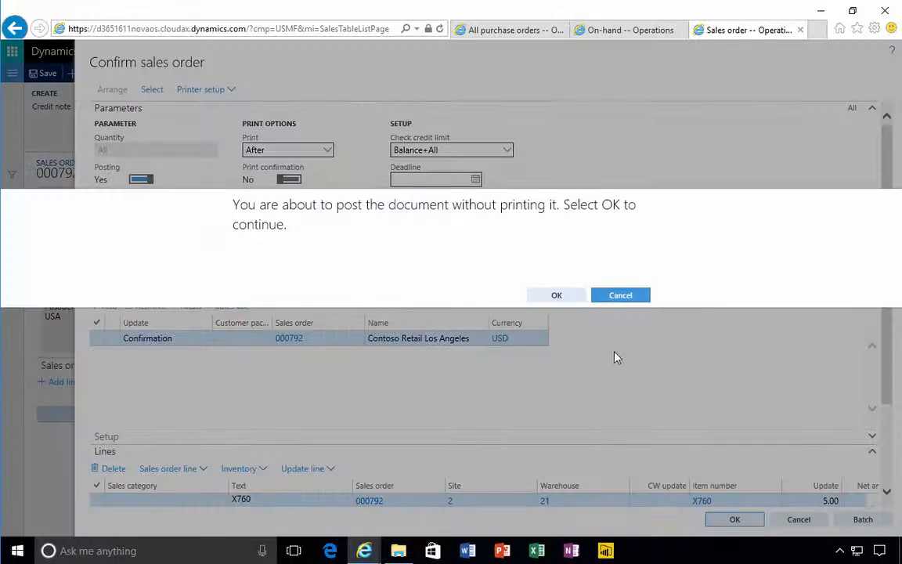
{"action": "left_click", "coordinate": [564, 298]}
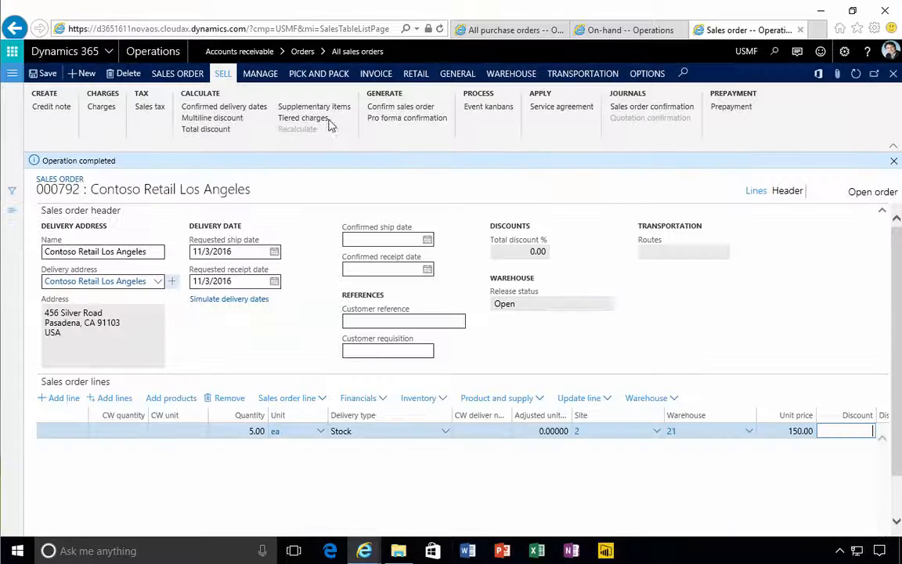
Generate and post the sales order's picking list for all quantities without printing it
{"action": "left_click", "coordinate": [311, 73]}
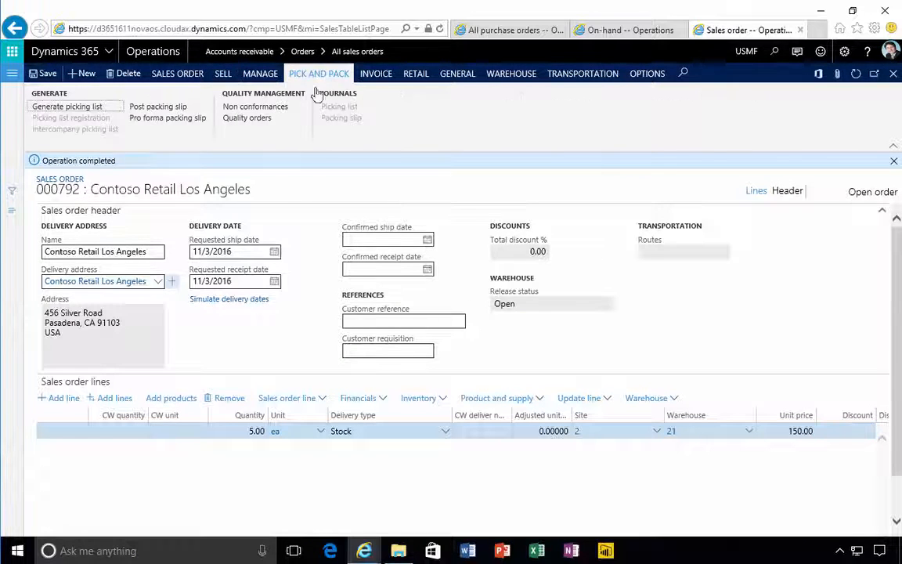
{"action": "left_click", "coordinate": [74, 109]}
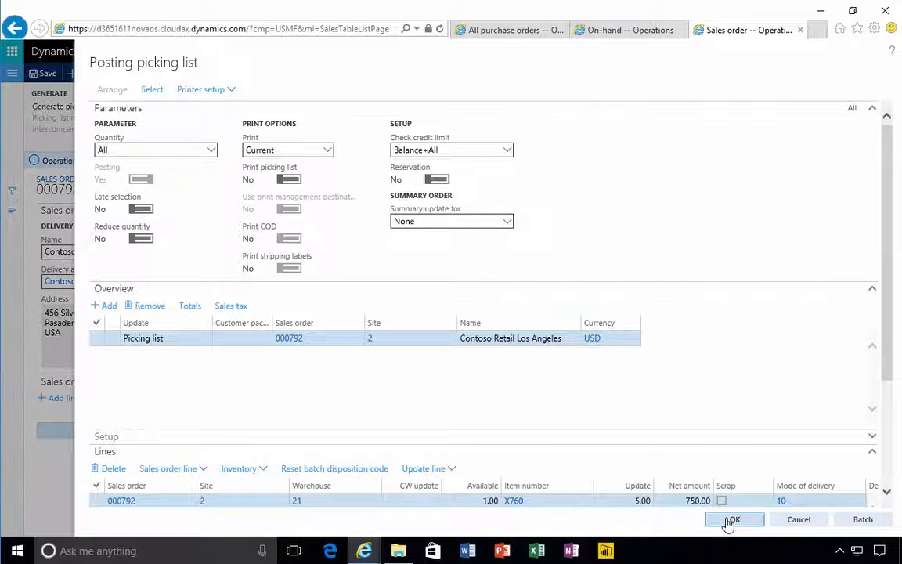
{"action": "left_click", "coordinate": [732, 519]}
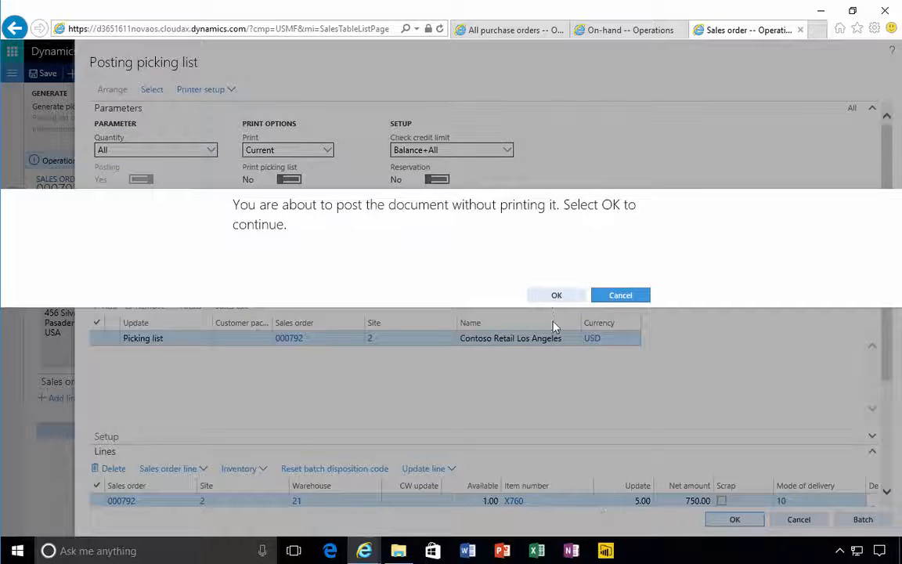
{"action": "left_click", "coordinate": [552, 297]}
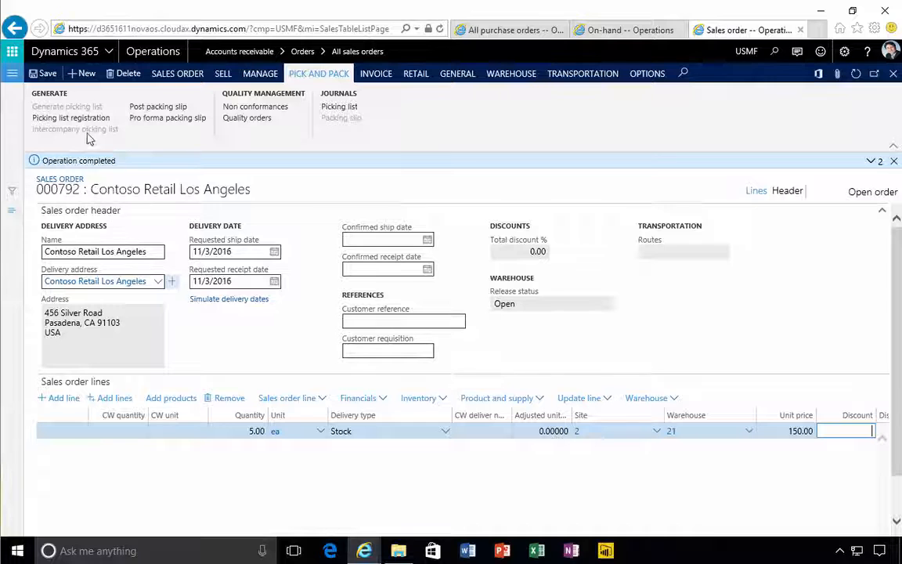
Register the picking list for all 5 pieces of X760 as picked and return to the sales order
{"action": "left_click", "coordinate": [84, 119]}
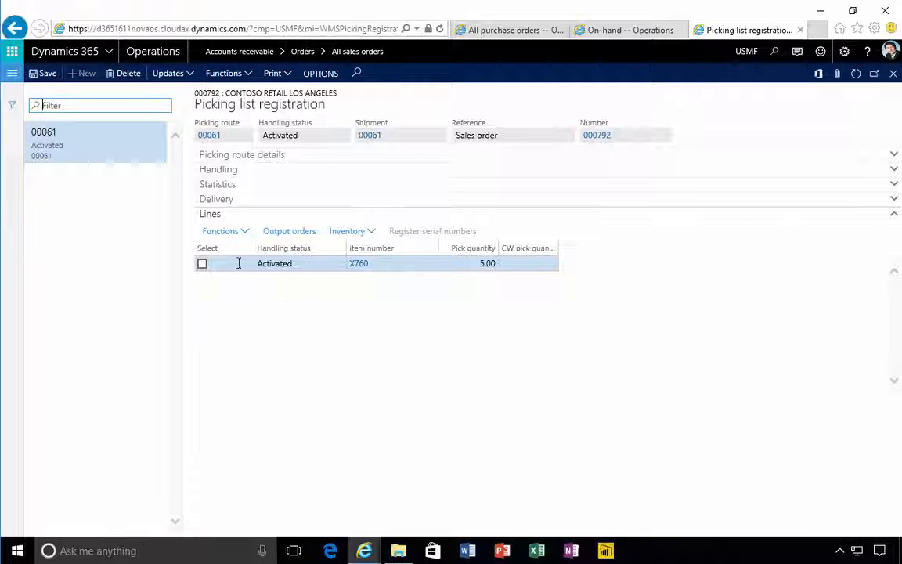
{"action": "left_click", "coordinate": [460, 264]}
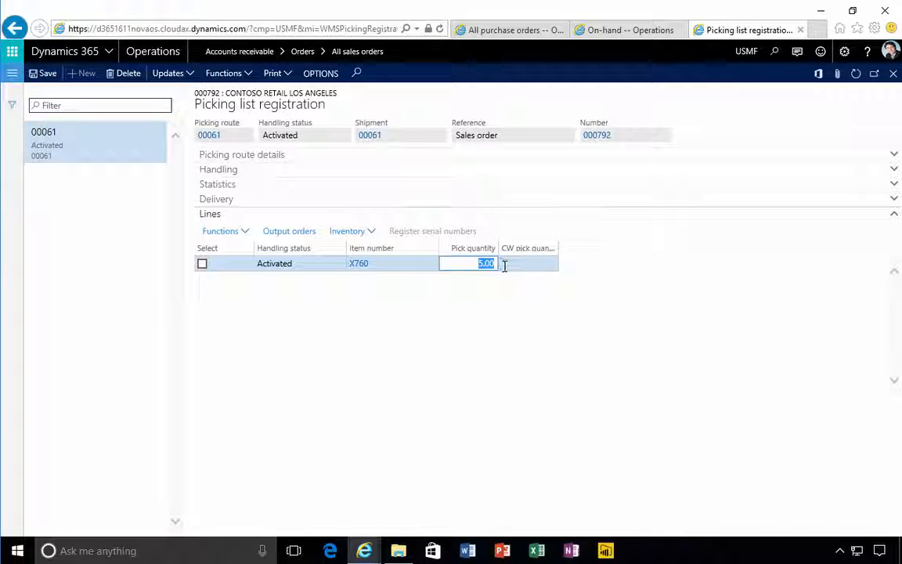
{"action": "left_click", "coordinate": [167, 76]}
{"action": "left_click", "coordinate": [173, 92]}
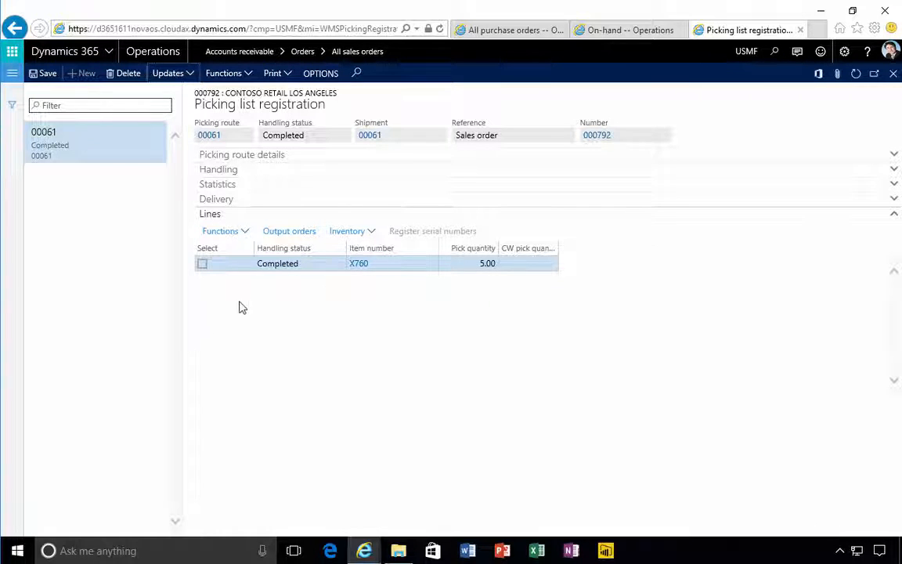
{"action": "left_click", "coordinate": [894, 74]}
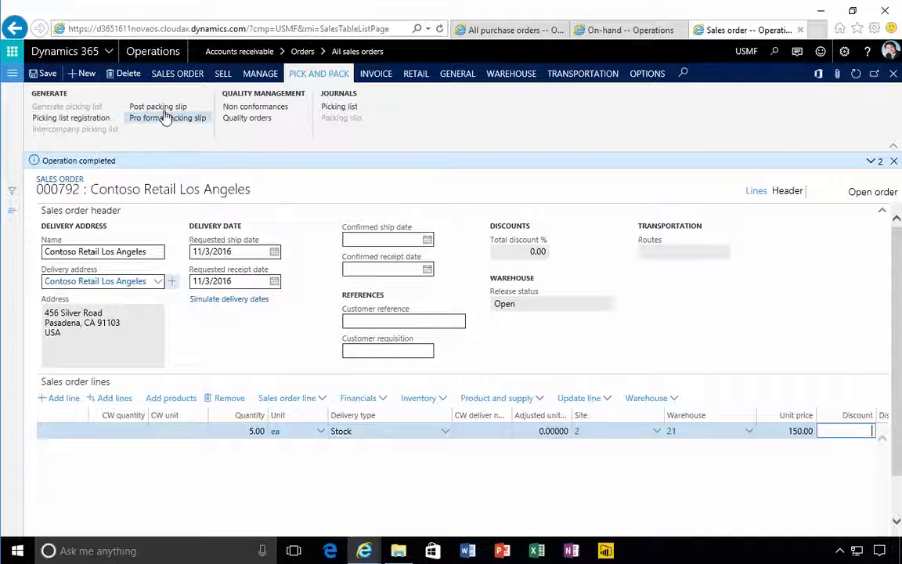
Post the sales order's packing slip for the picked quantity without printing it
{"action": "left_click", "coordinate": [159, 107]}
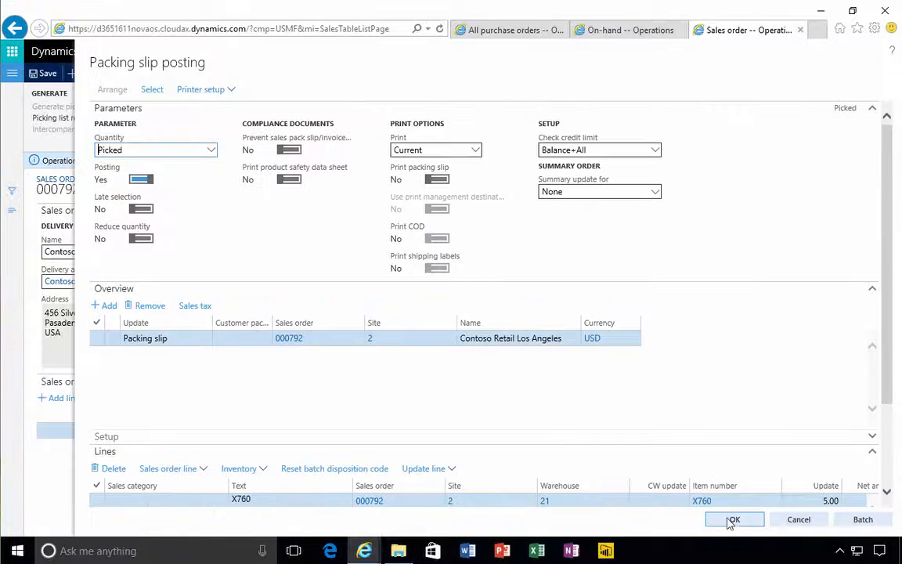
{"action": "key", "text": "alt+Return"}
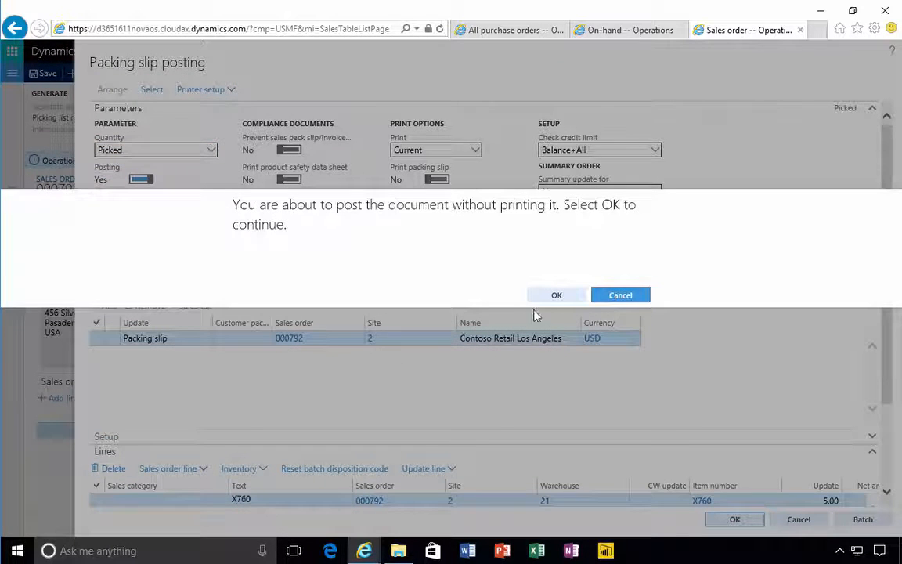
{"action": "left_click", "coordinate": [553, 297]}
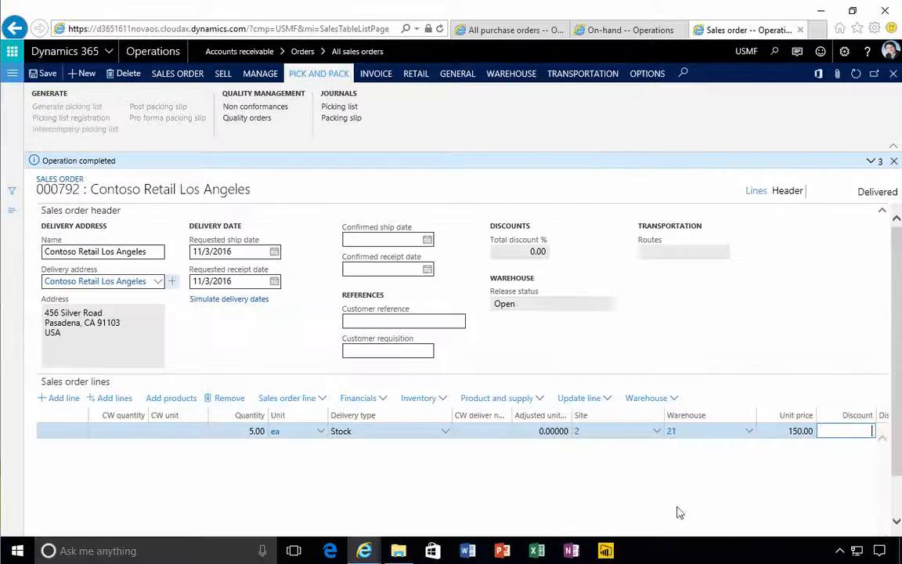
Find item X760 among the released products again and check its on-hand inventory after the shipment
{"action": "left_click", "coordinate": [612, 31]}
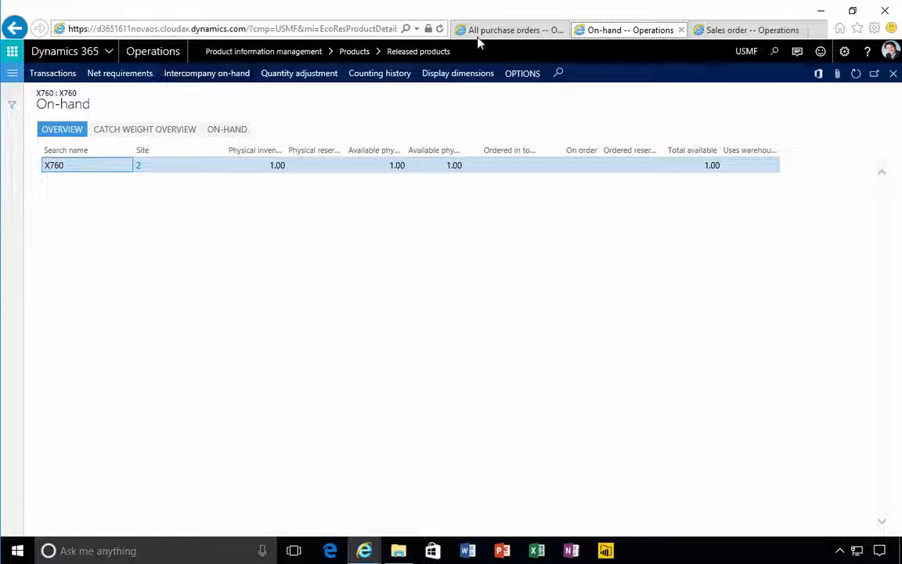
{"action": "left_click", "coordinate": [441, 29]}
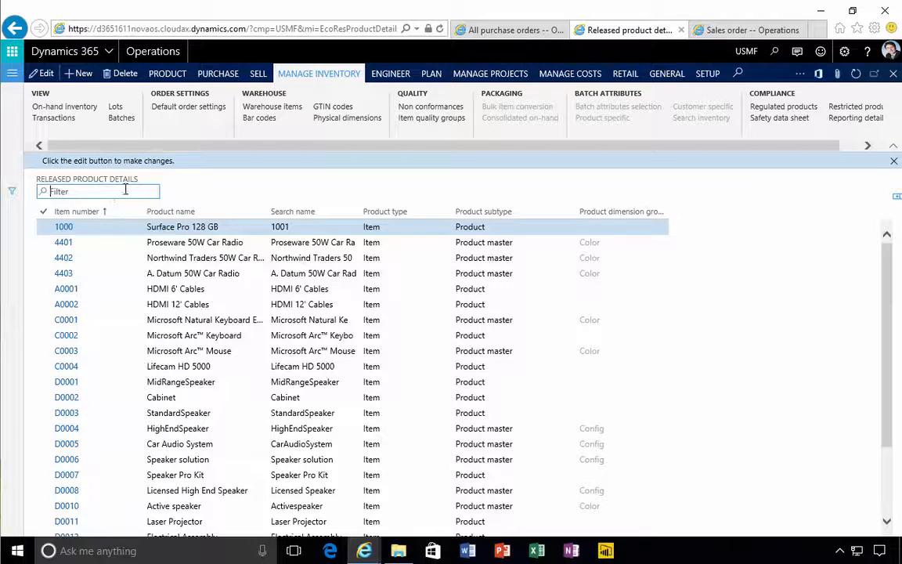
{"action": "type", "text": "x760"}
{"action": "key", "text": "Return"}
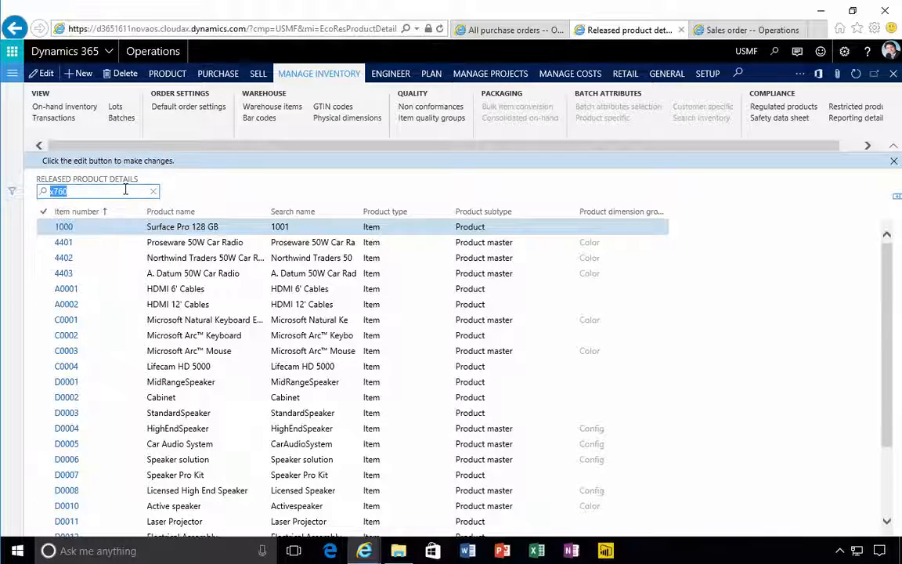
{"action": "left_click", "coordinate": [66, 227]}
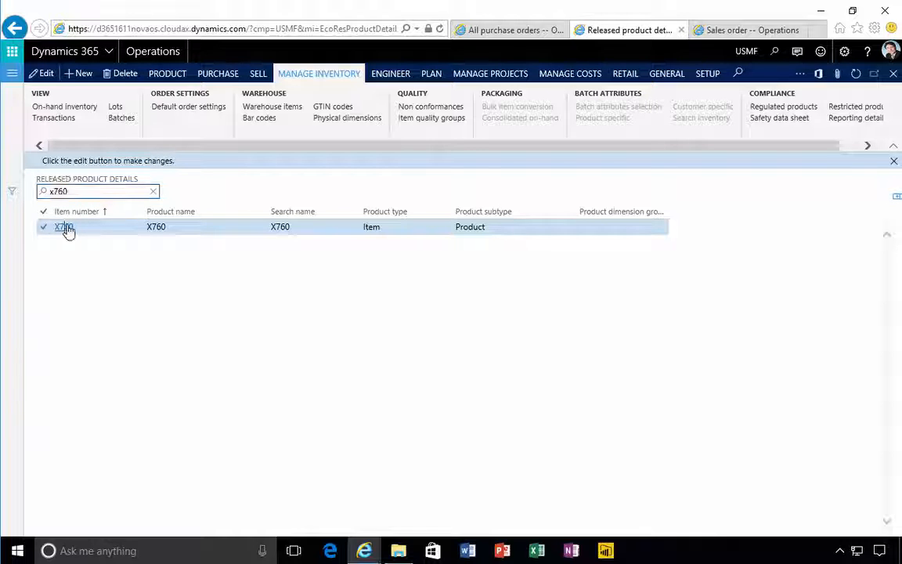
{"action": "left_click", "coordinate": [64, 227]}
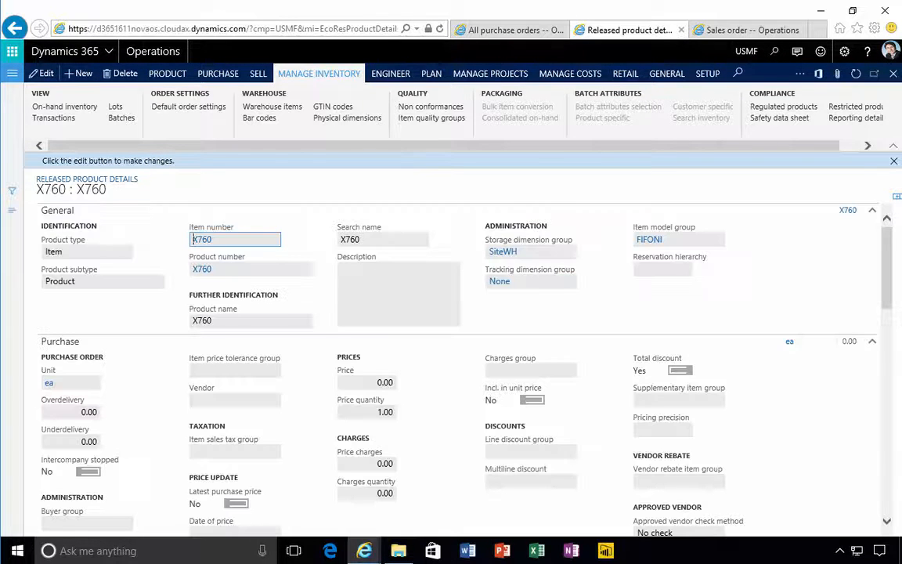
{"action": "left_click", "coordinate": [56, 107]}
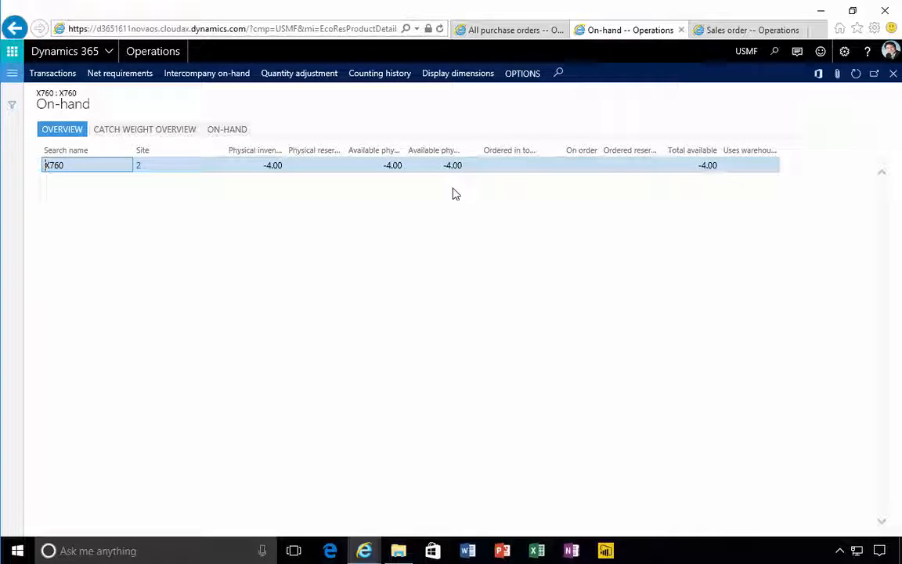
{"action": "left_click", "coordinate": [893, 73]}
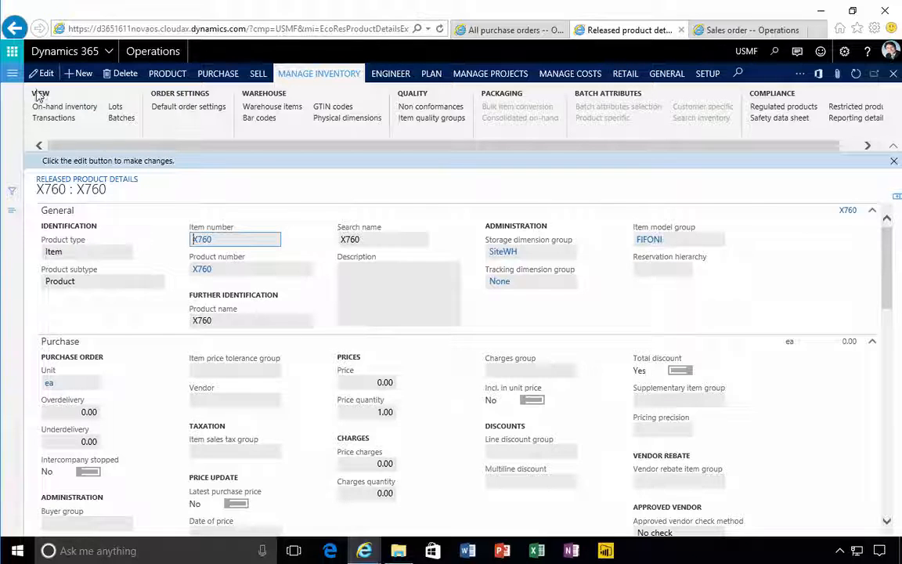
Fill in a new released product X761 with item number x751 and the FIFO item model group
{"action": "left_click", "coordinate": [11, 78]}
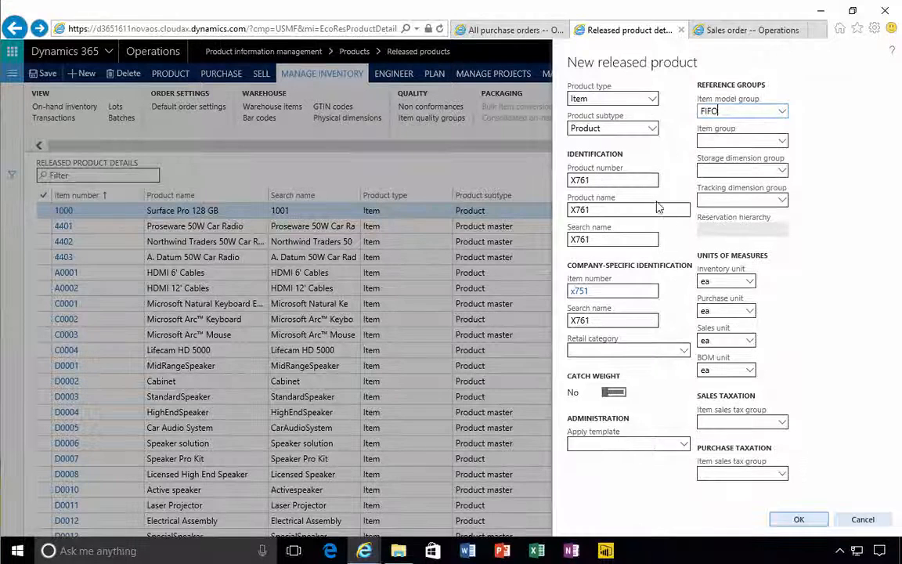
{"action": "left_click", "coordinate": [590, 183]}
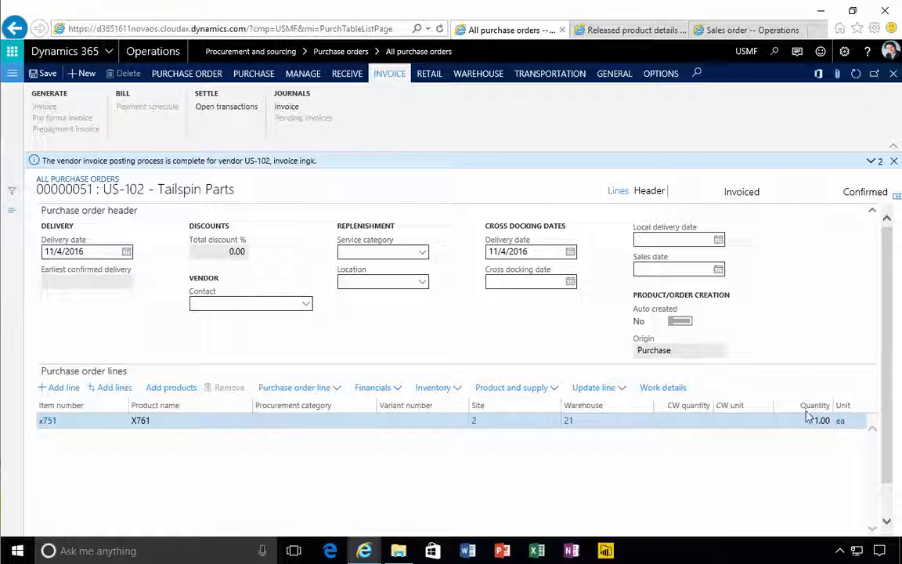
Check the on-hand inventory of product X761 from its released product details
{"action": "left_click", "coordinate": [612, 31]}
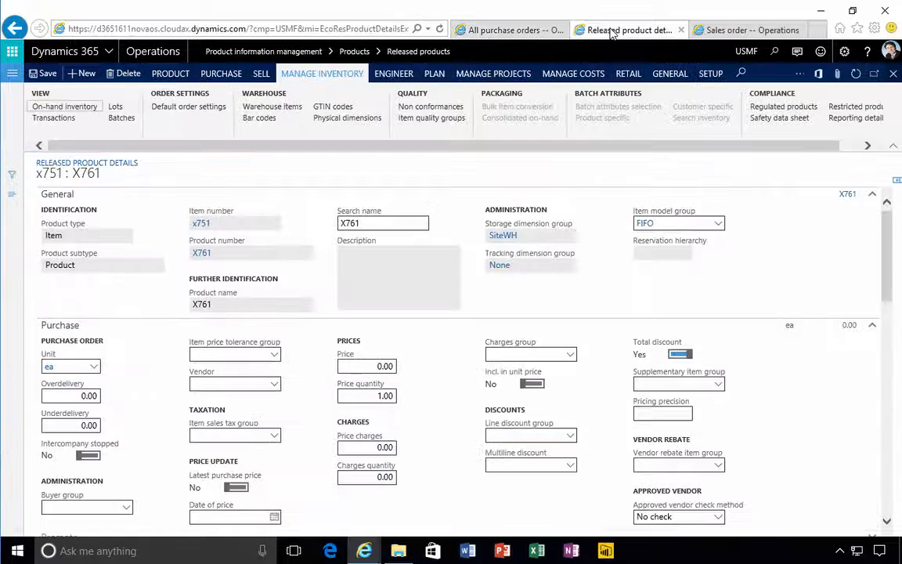
{"action": "left_click", "coordinate": [76, 111]}
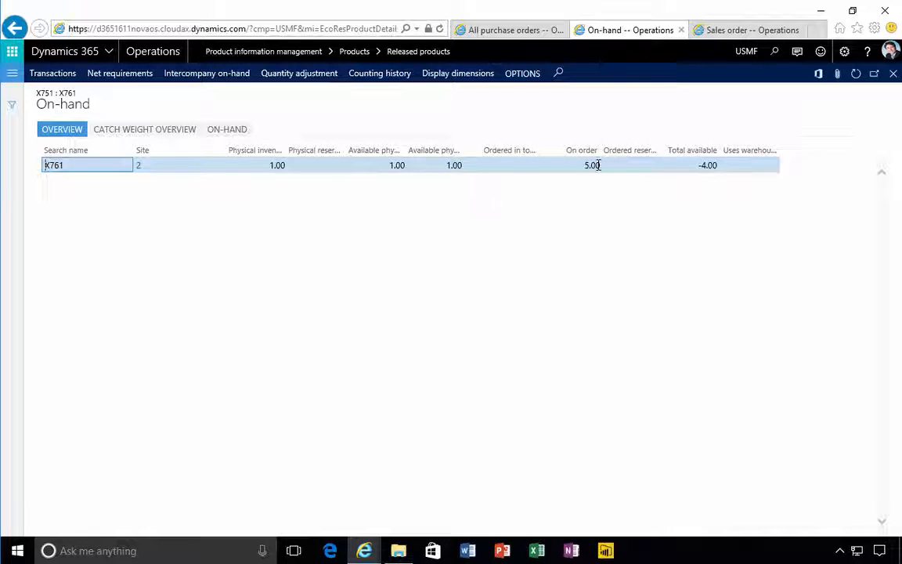
Generate and post the picking list for the X761 sales order with quantity All, without printing it
{"action": "left_click", "coordinate": [710, 31]}
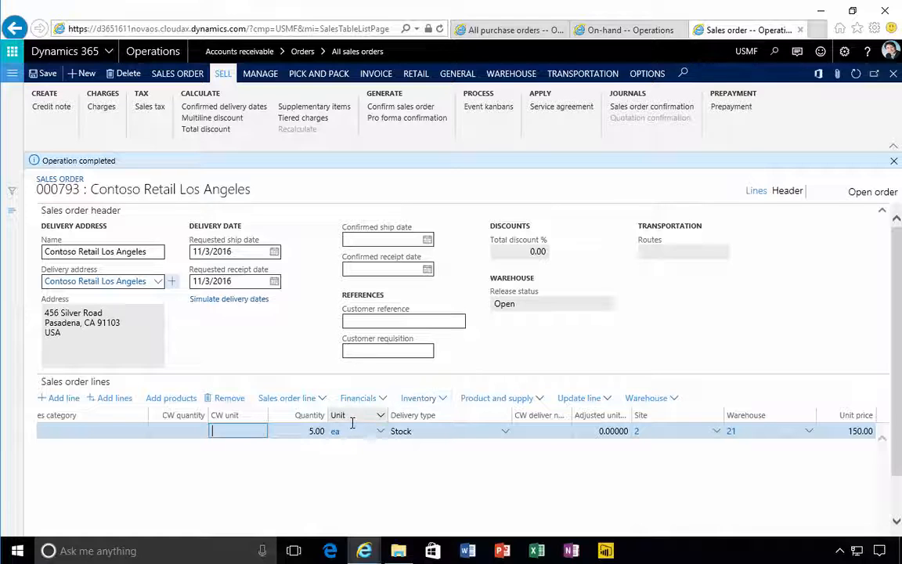
{"action": "left_click", "coordinate": [317, 74]}
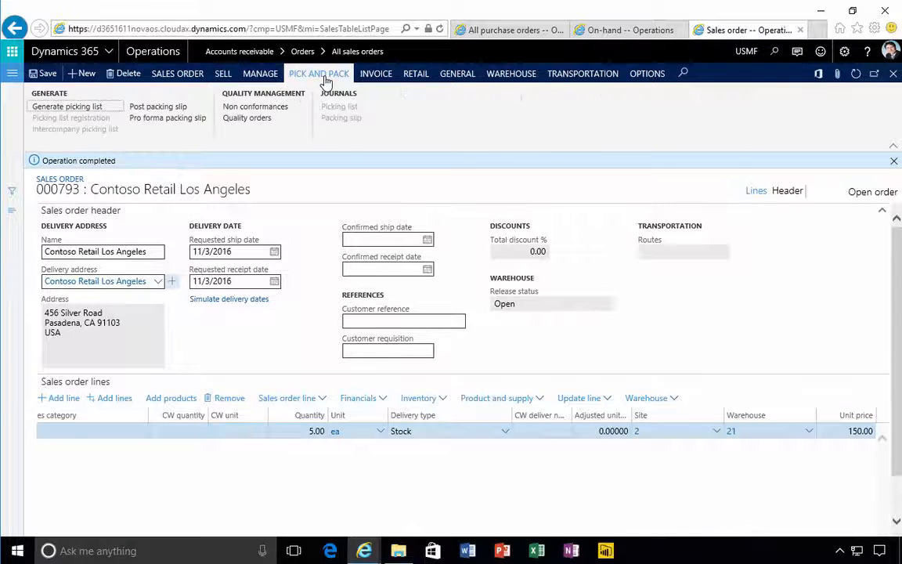
{"action": "left_click", "coordinate": [73, 108]}
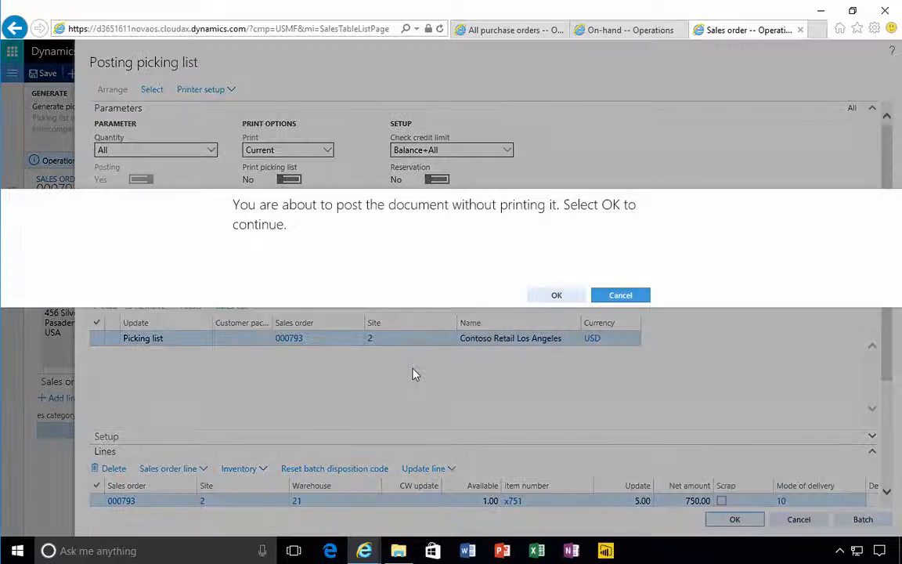
{"action": "left_click", "coordinate": [556, 296]}
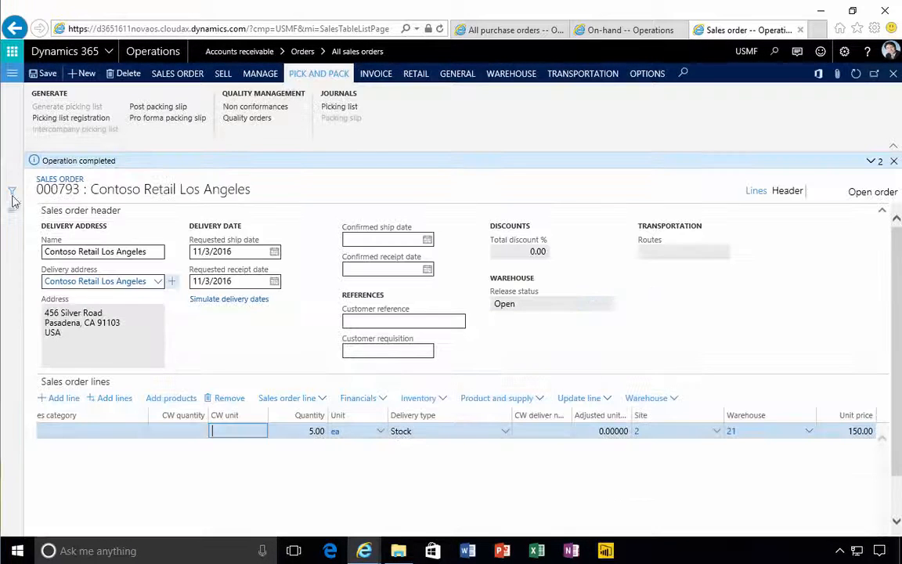
Open the picking list registration, try to update all lines for 5 pieces of item x751, and read the message details
{"action": "left_click", "coordinate": [68, 121]}
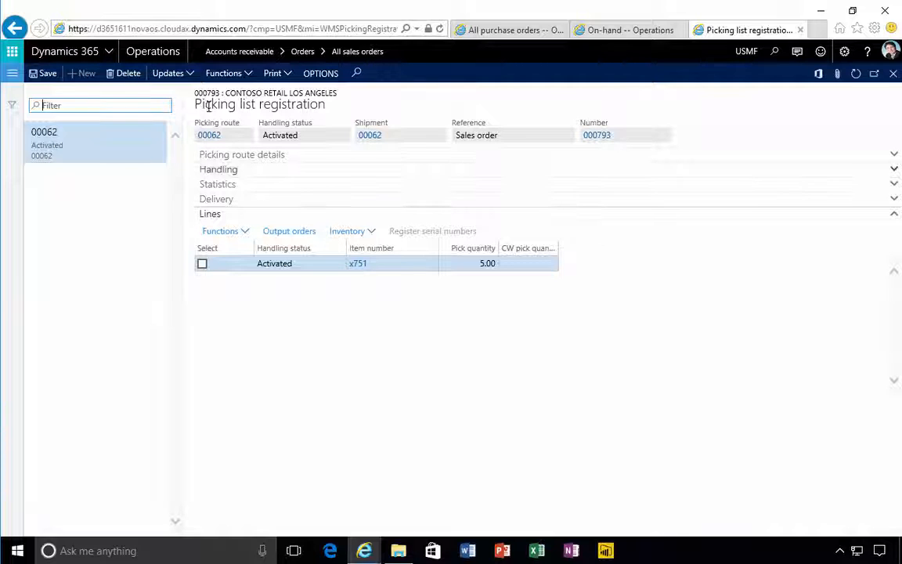
{"action": "left_click", "coordinate": [170, 81]}
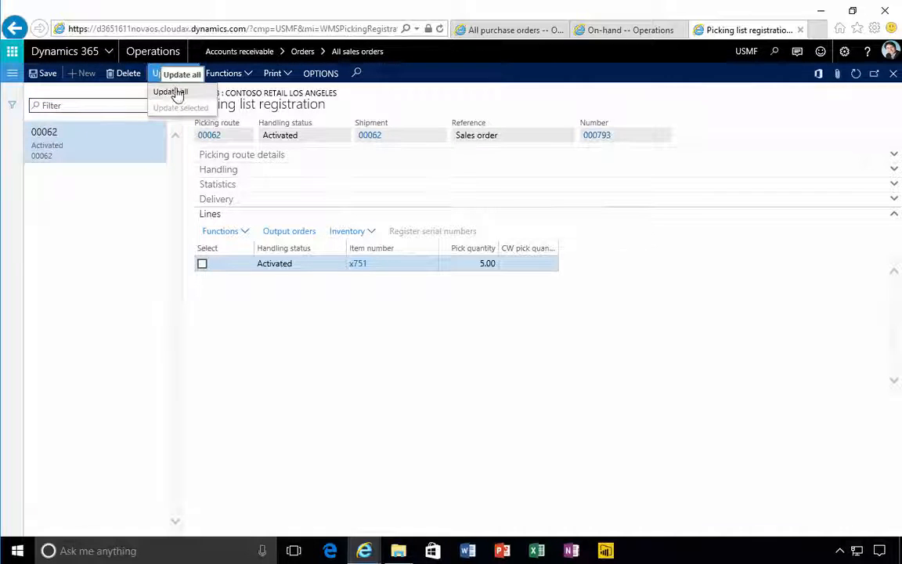
{"action": "left_click", "coordinate": [177, 92]}
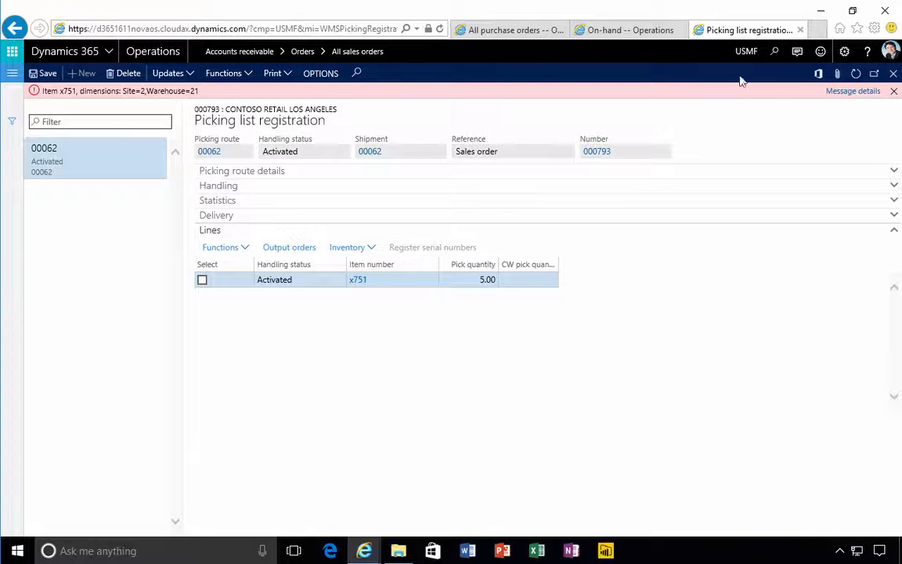
{"action": "left_click", "coordinate": [845, 93]}
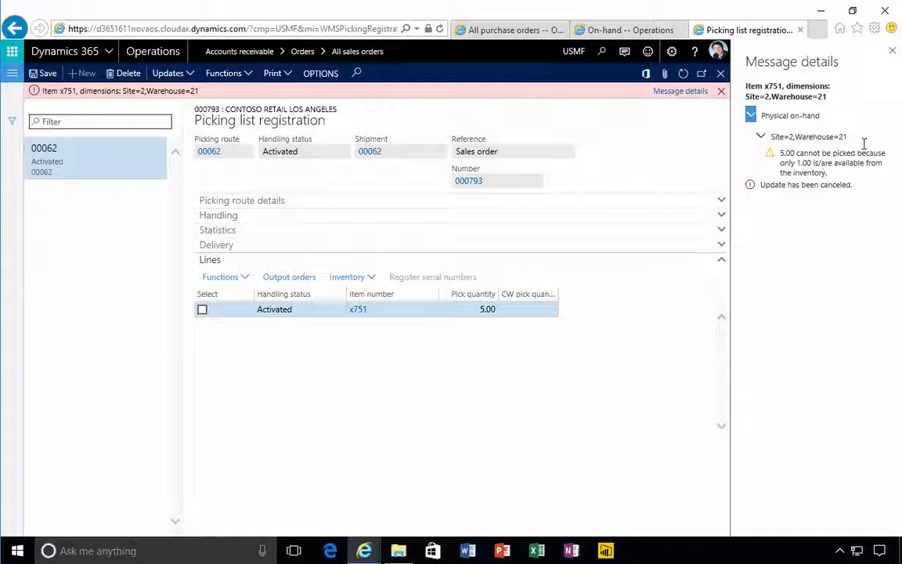
{"action": "left_click", "coordinate": [892, 51]}
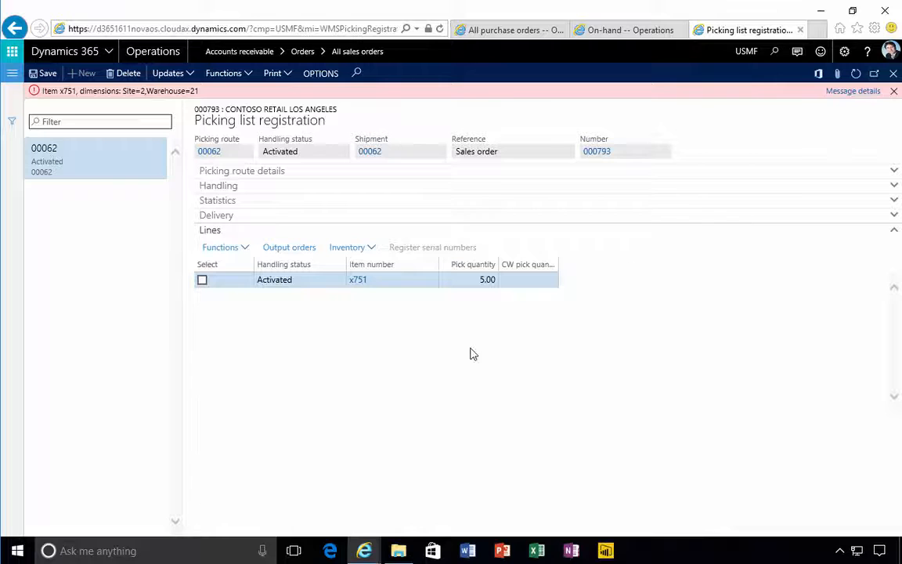
Set the pick quantity of item x751 to 1, update all picking lines, and return to the sales order
{"action": "left_click", "coordinate": [464, 282]}
{"action": "left_click_drag", "start_coordinate": [464, 282], "coordinate": [539, 300]}
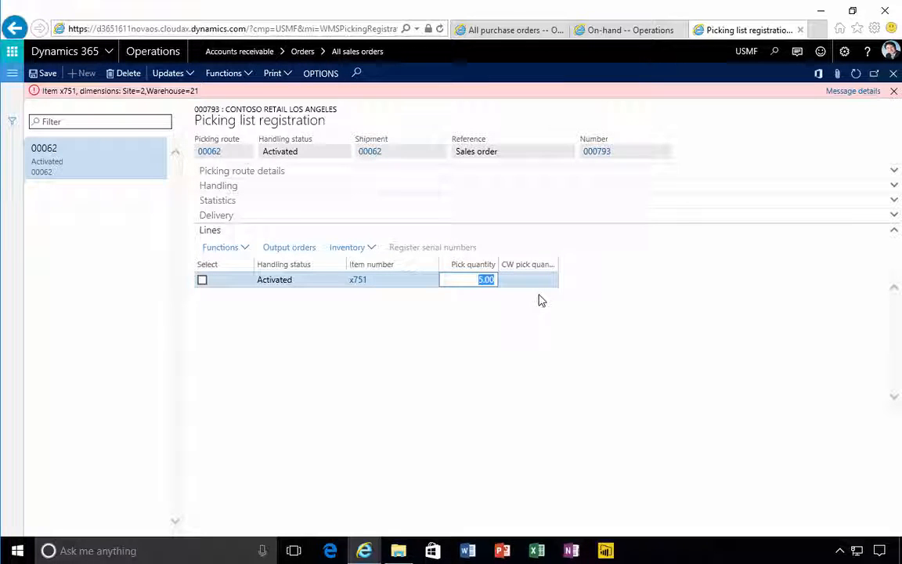
{"action": "type", "text": "1"}
{"action": "key", "text": "Return"}
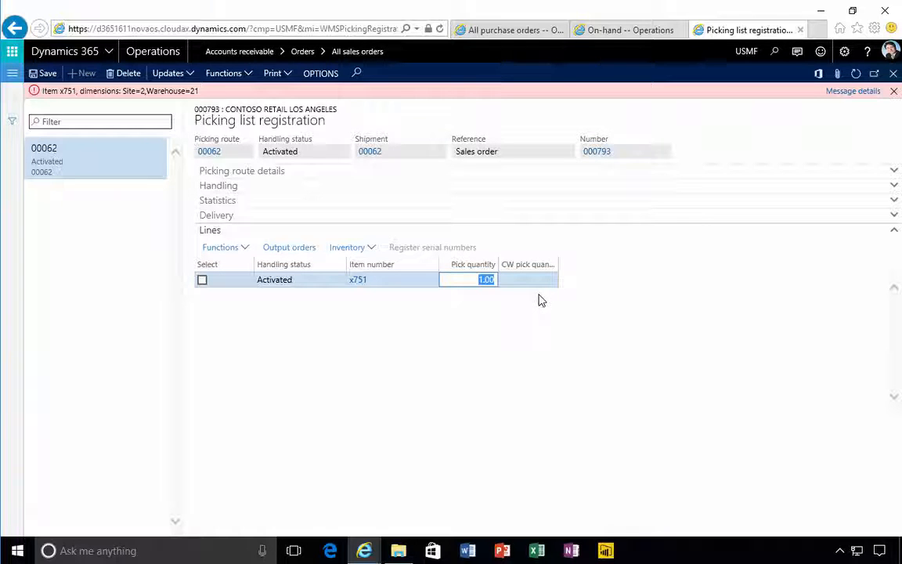
{"action": "left_click", "coordinate": [169, 74]}
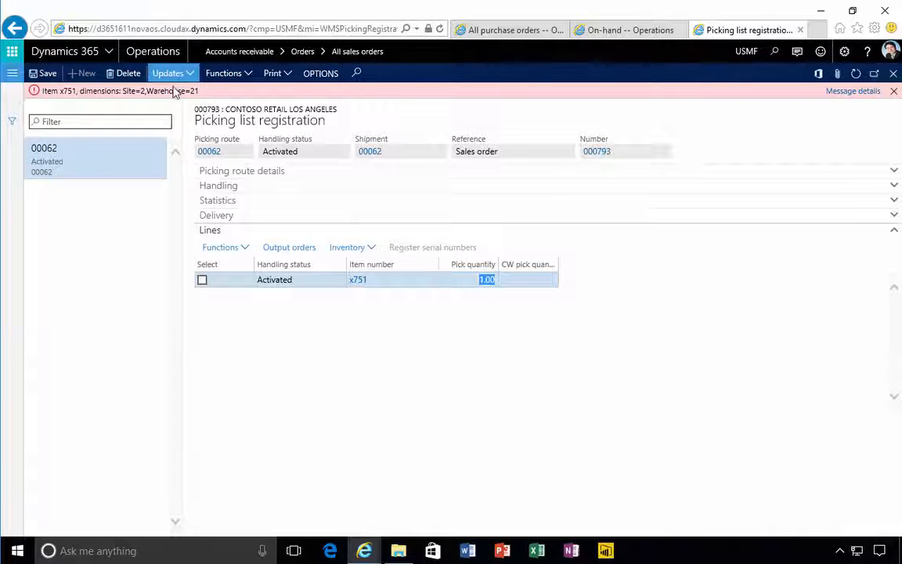
{"action": "left_click", "coordinate": [176, 93]}
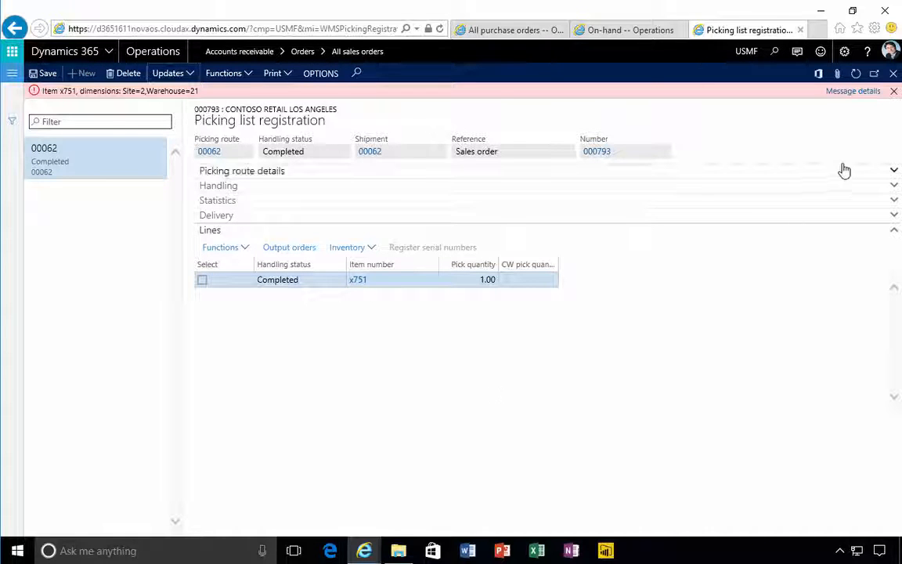
{"action": "left_click", "coordinate": [893, 90]}
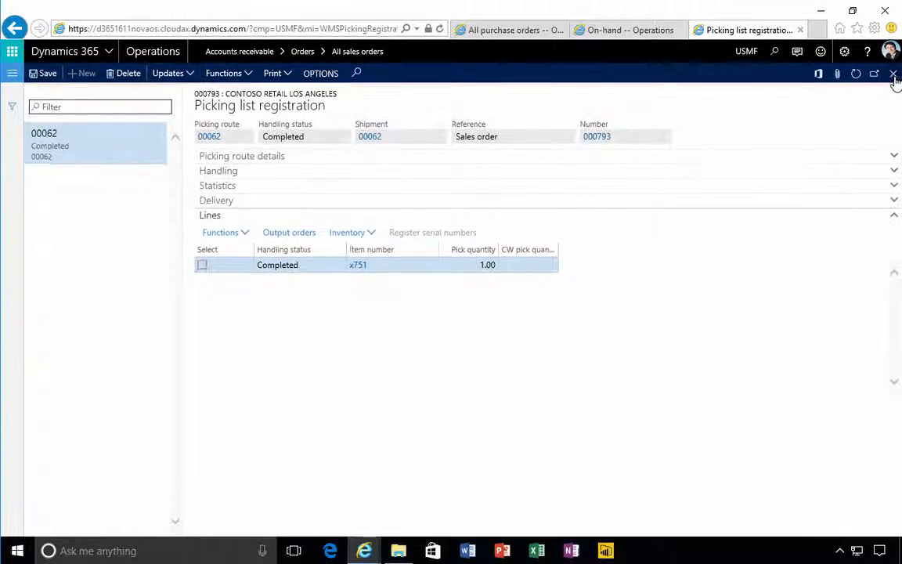
{"action": "left_click", "coordinate": [893, 74]}
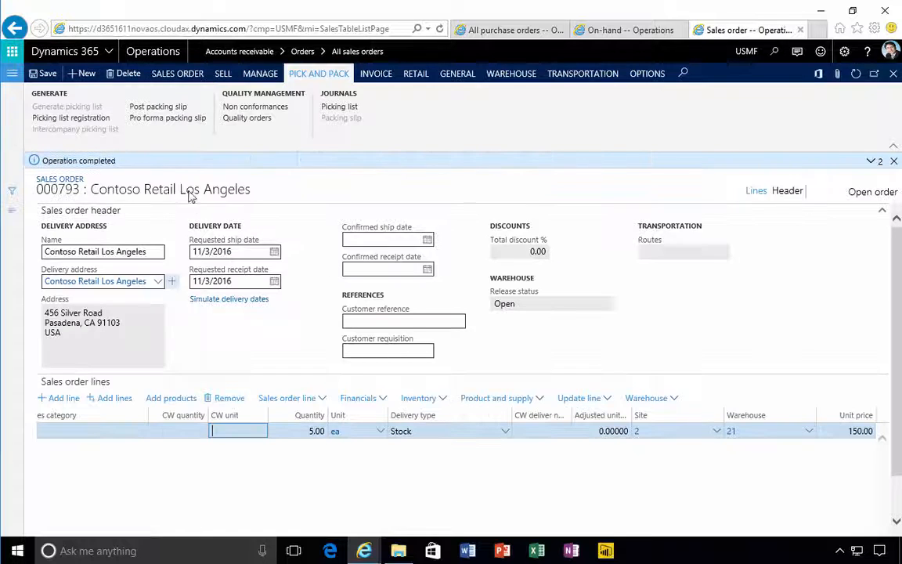
Post the packing slip for the picked quantity of X761 without printing it
{"action": "left_click", "coordinate": [146, 110]}
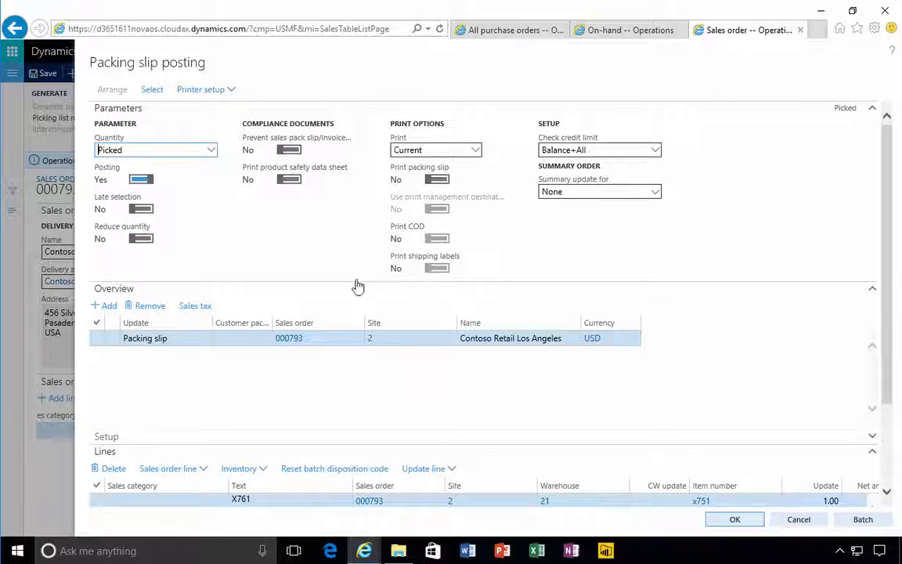
{"action": "left_click", "coordinate": [737, 522]}
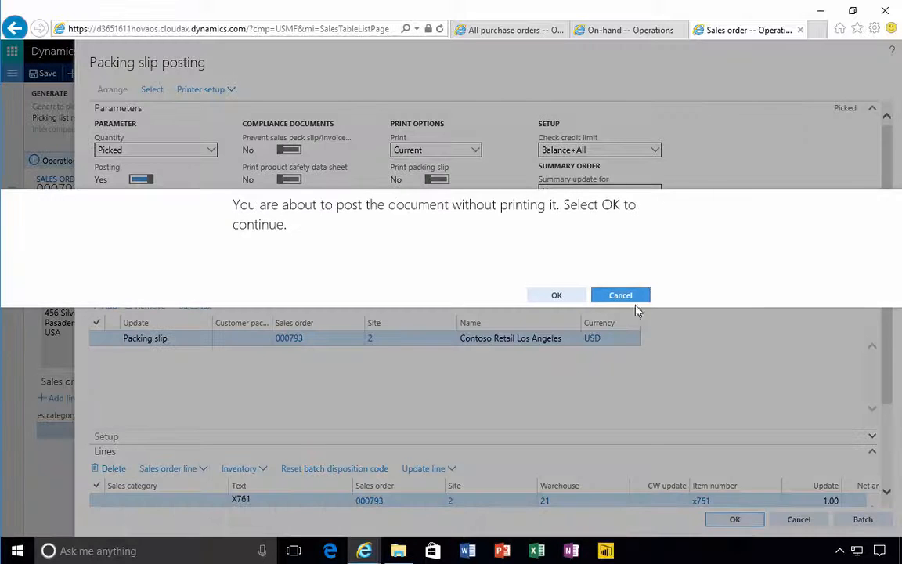
{"action": "left_click", "coordinate": [560, 295]}
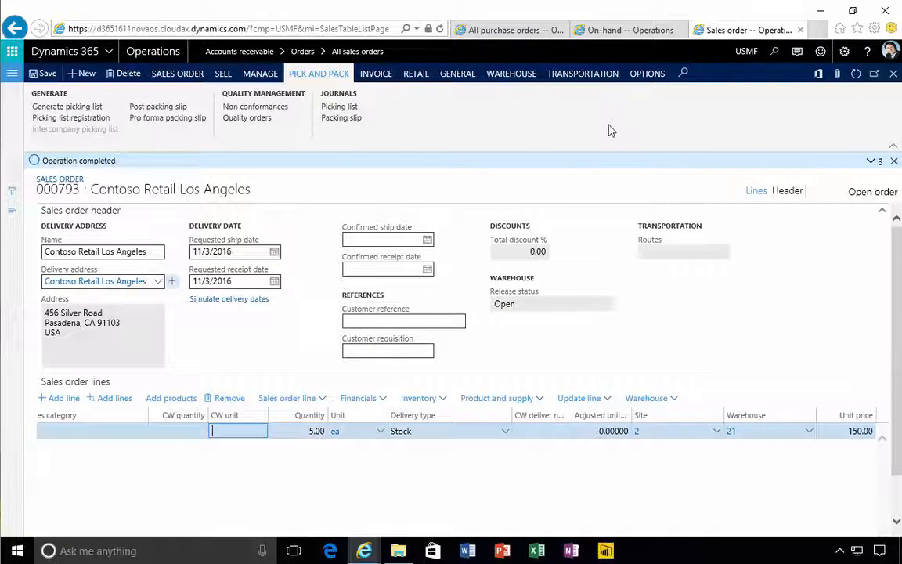
Review the sales order's line quantities for X761 and go back to the item's on-hand inventory
{"action": "left_click", "coordinate": [445, 77]}
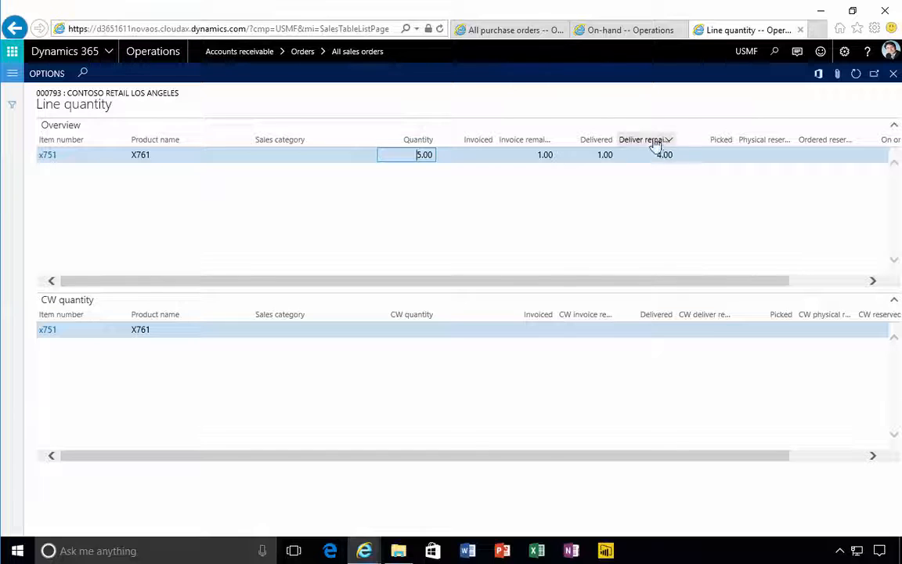
{"action": "left_click", "coordinate": [607, 32]}
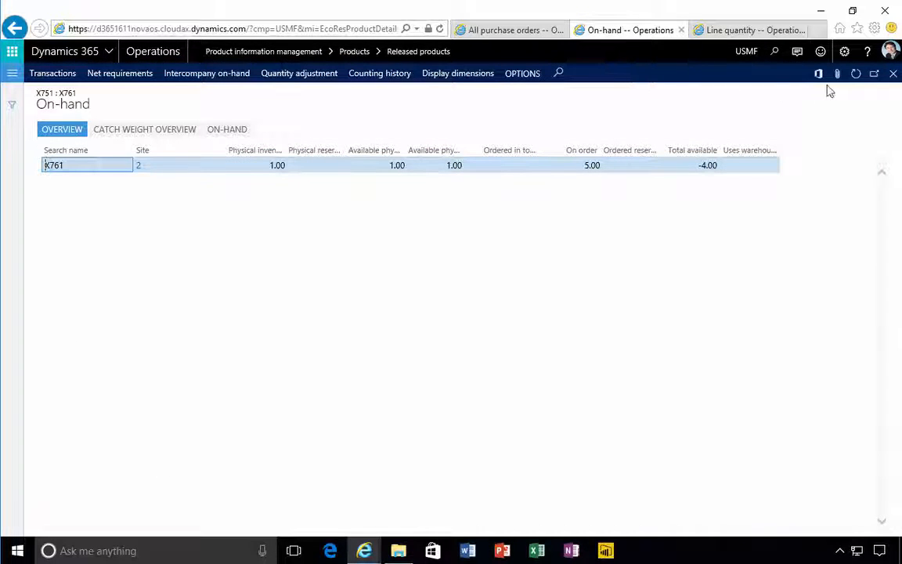